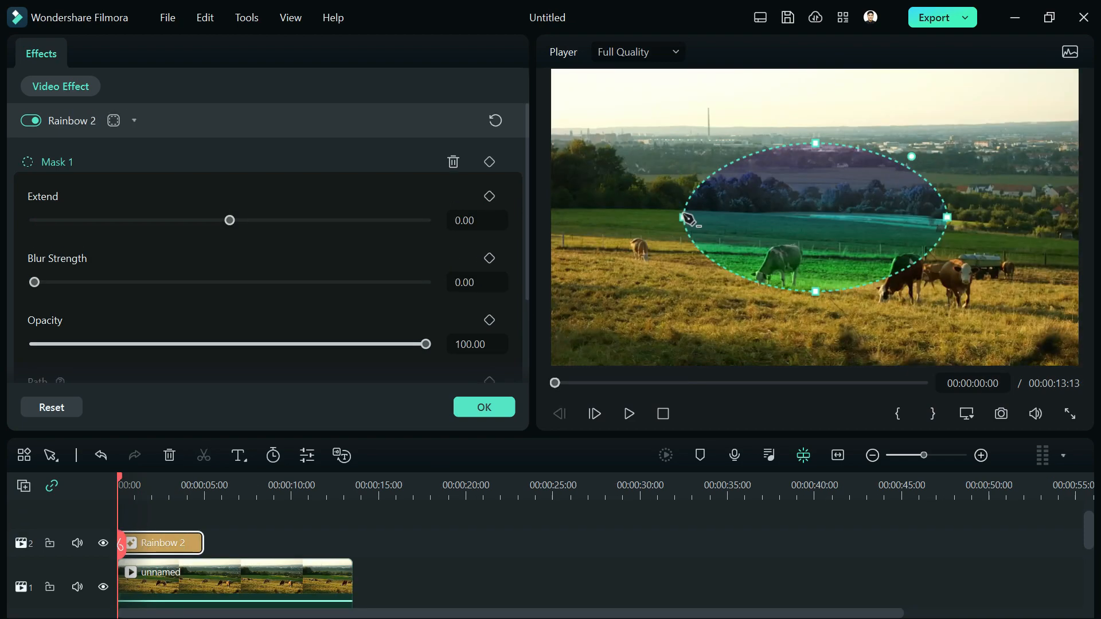
# - Move the Rainbow 2 effect's circle mask to the lower-left corner of the frame and add a keyframe for Mask 1
pyautogui.moveTo(811, 256); pyautogui.dragTo(631, 317)
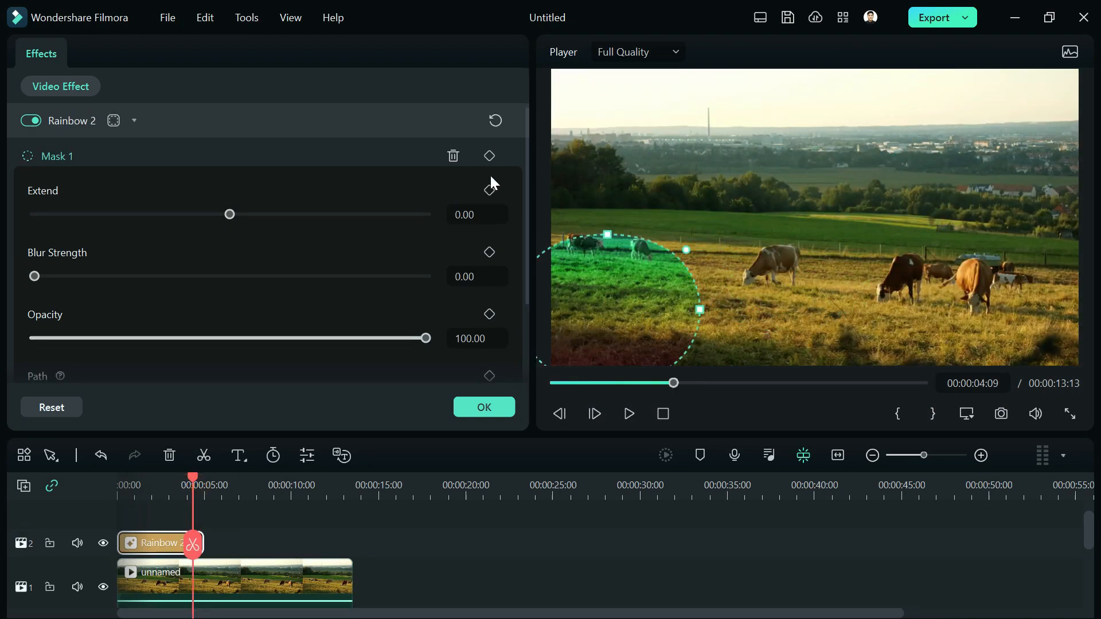
pyautogui.click(489, 155)
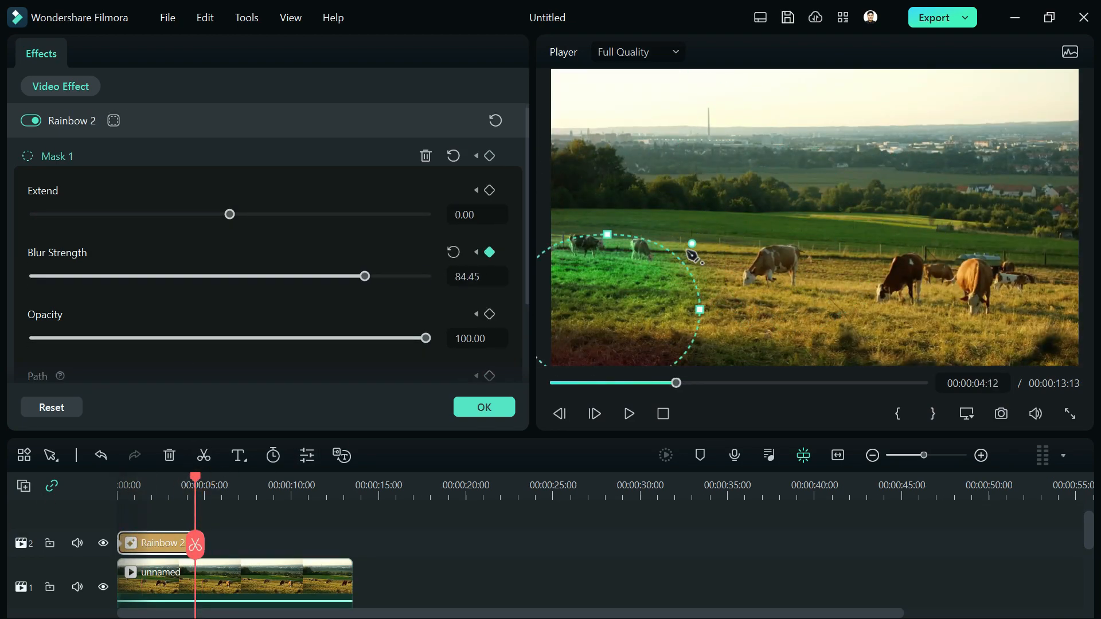
# - At 00:00:04:12, set Mask 1's Blur Strength to 0.00 and Extend to 4.84, and stretch its path across most of the frame
pyautogui.moveTo(365, 276); pyautogui.dragTo(33, 277)
pyautogui.moveTo(229, 215); pyautogui.dragTo(234, 214)
pyautogui.moveTo(700, 310); pyautogui.dragTo(1091, 355)
pyautogui.moveTo(608, 235); pyautogui.dragTo(573, 56)
pyautogui.moveTo(876, 182); pyautogui.dragTo(820, 180)
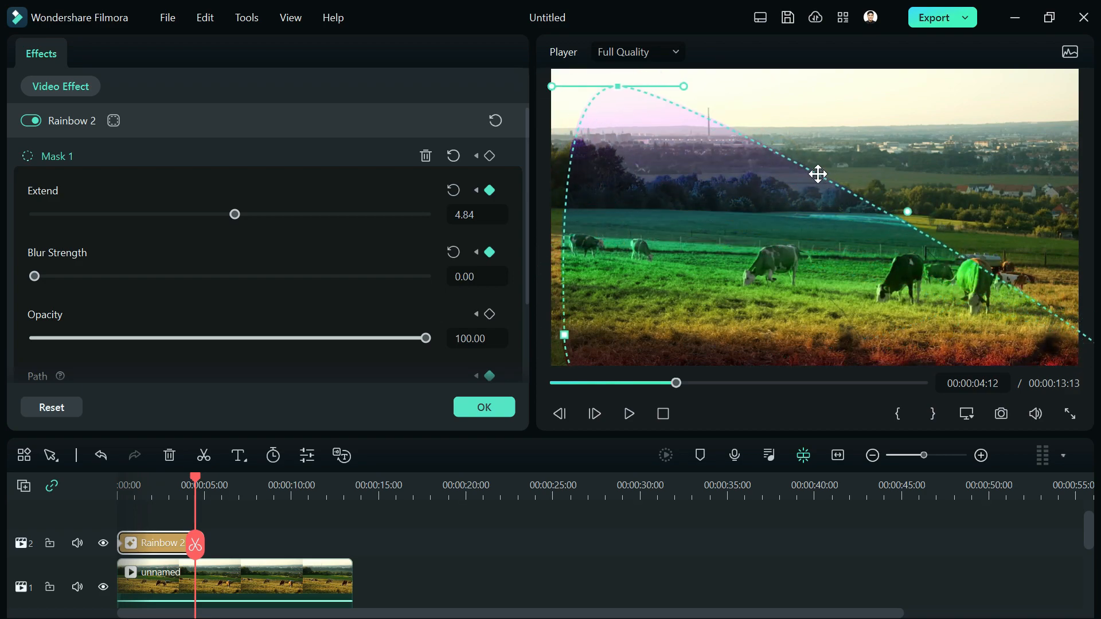
pyautogui.click(462, 406)
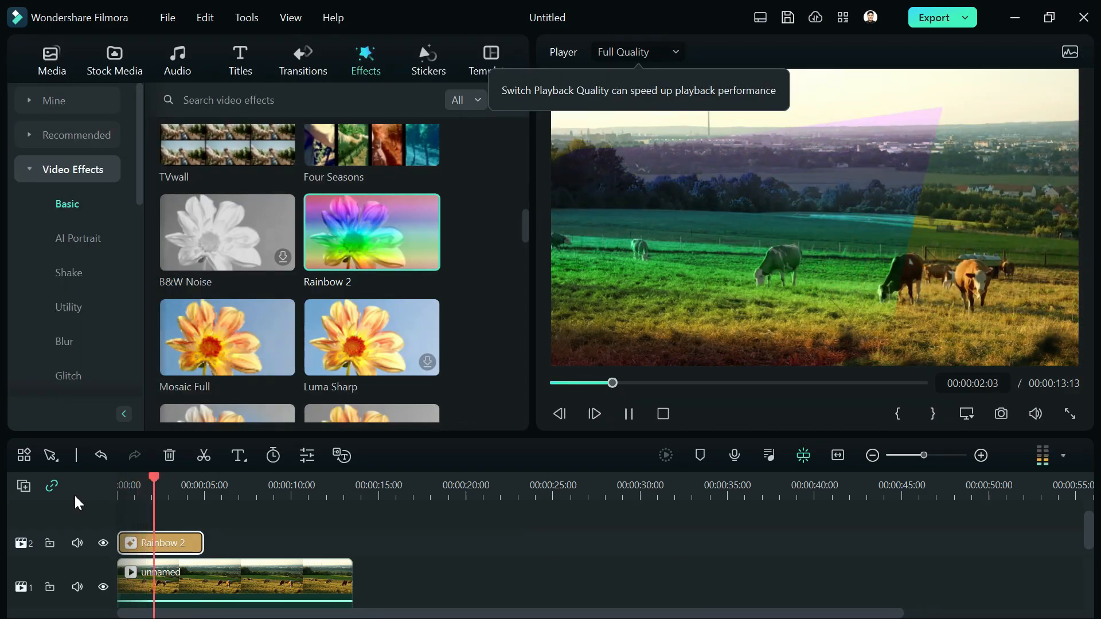
# - Reopen the Rainbow 2 effect's settings and play back the mask animation
pyautogui.doubleClick(144, 542)
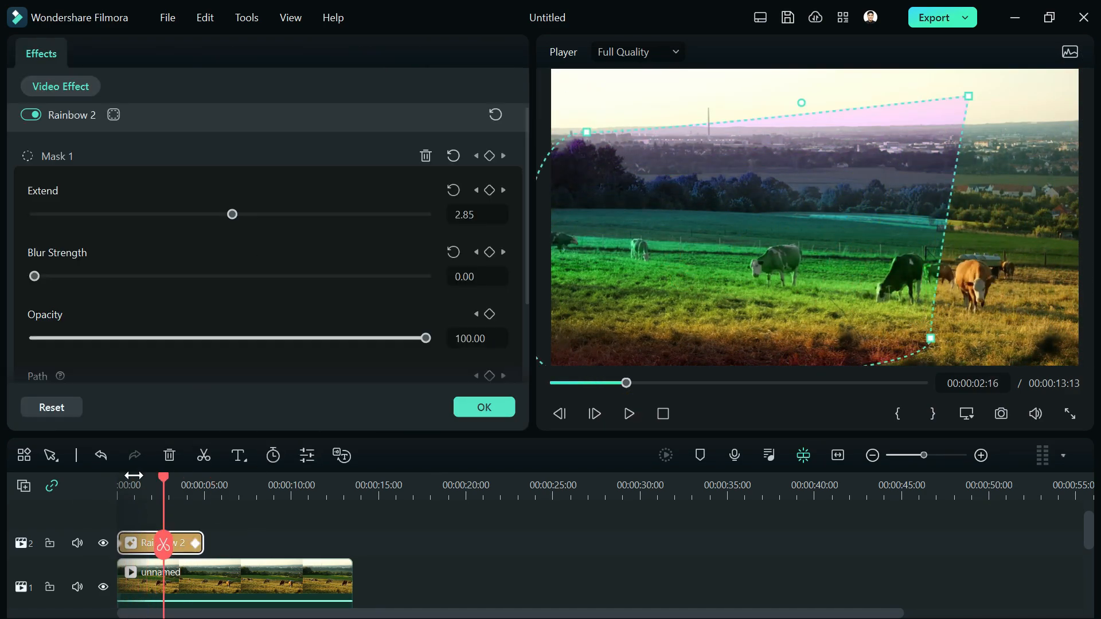
pyautogui.click(628, 414)
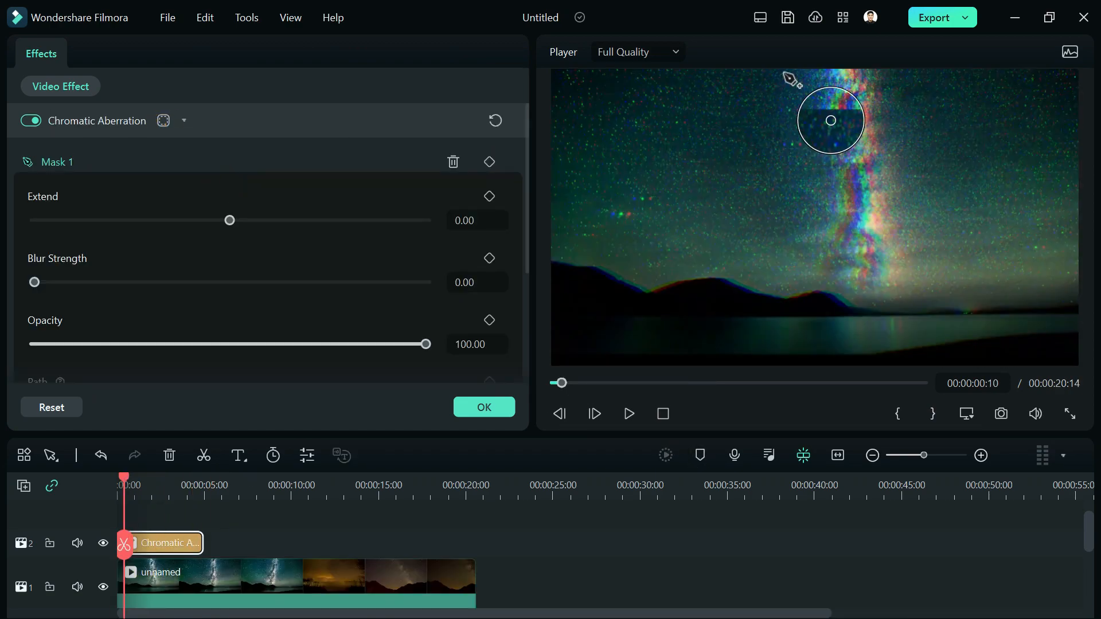
# - Draw a closed custom mask around the Milky Way for the Chromatic Aberration effect
pyautogui.click(799, 81)
pyautogui.click(777, 143)
pyautogui.click(784, 222)
pyautogui.click(838, 304)
pyautogui.click(908, 229)
pyautogui.click(911, 142)
pyautogui.click(799, 81)
# - Preview the masked Chromatic Aberration effect from the start of the timeline and raise the mask's Blur Strength
pyautogui.click(629, 419)
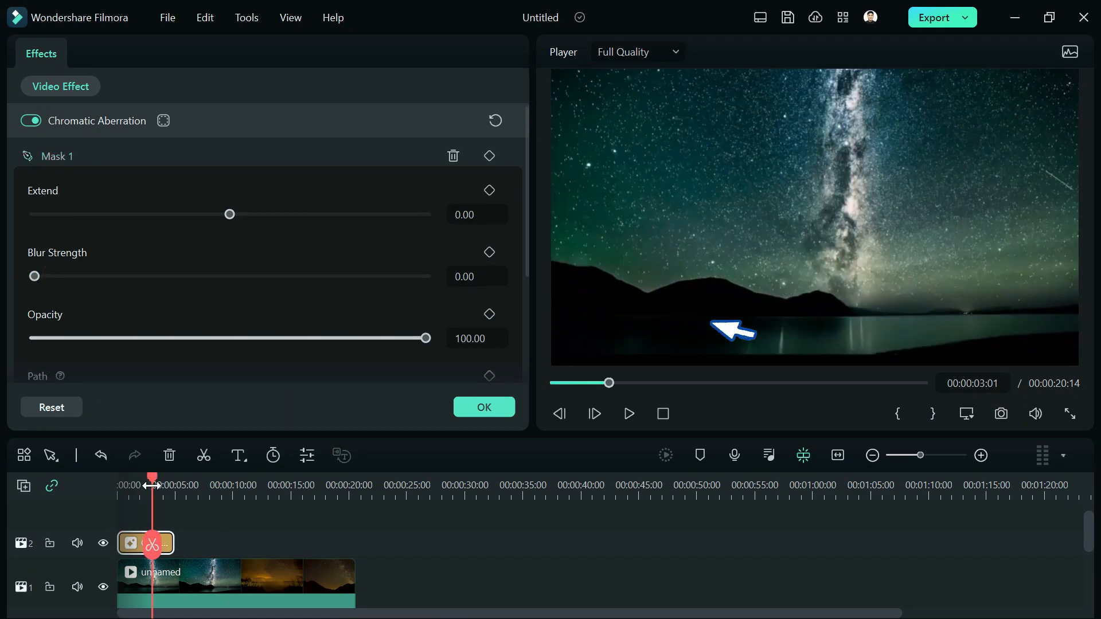
pyautogui.click(122, 481)
pyautogui.moveTo(35, 276); pyautogui.dragTo(178, 276)
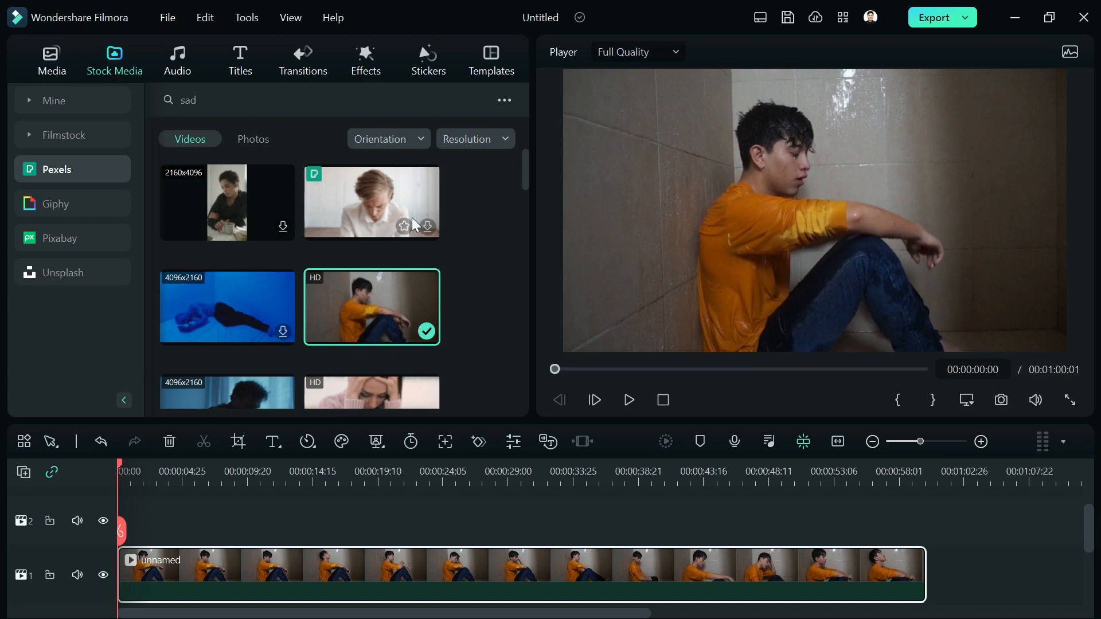
# - Add the SinCity effect from Favorites above the clip, extend it to the clip's full length and open its settings
pyautogui.moveTo(381, 324)
pyautogui.click(366, 62)
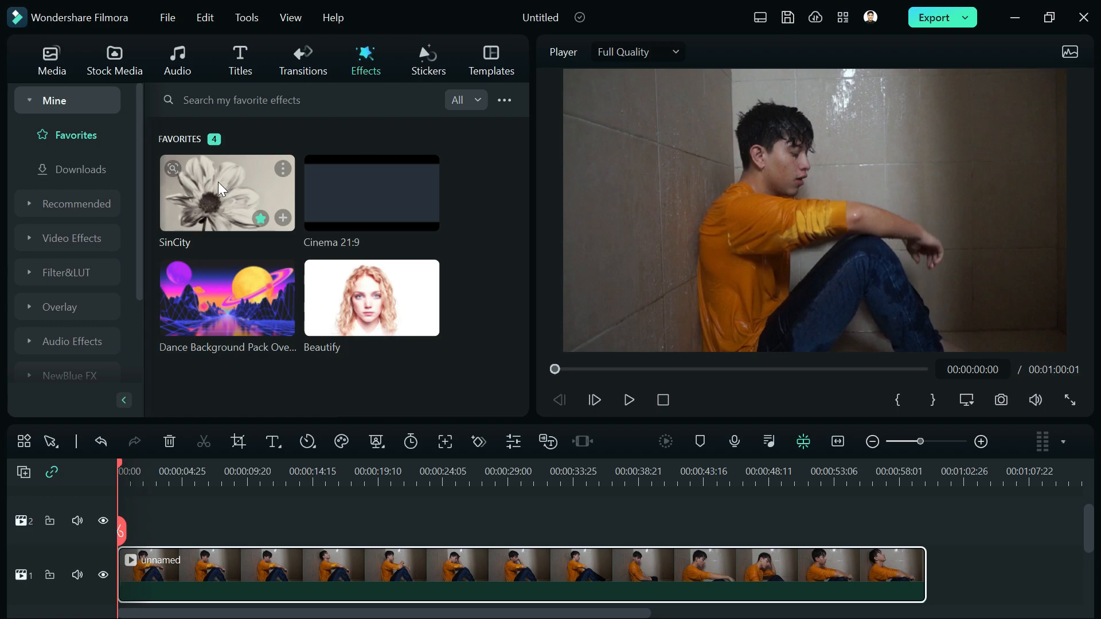
pyautogui.moveTo(222, 207); pyautogui.dragTo(129, 559)
pyautogui.moveTo(184, 533); pyautogui.dragTo(926, 533)
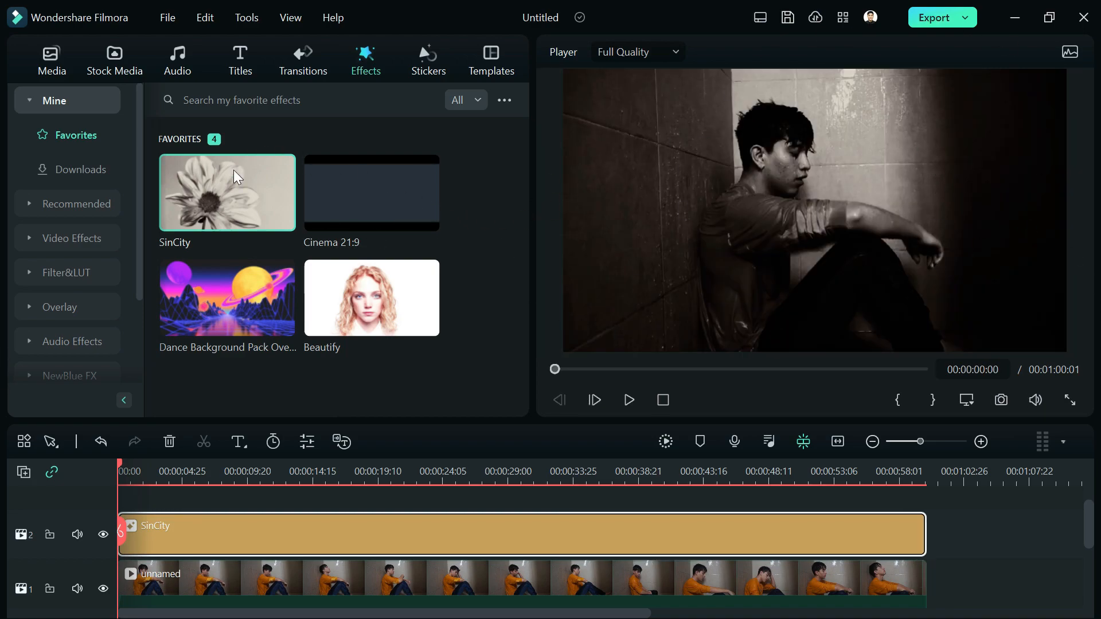
pyautogui.moveTo(218, 175)
pyautogui.doubleClick(146, 532)
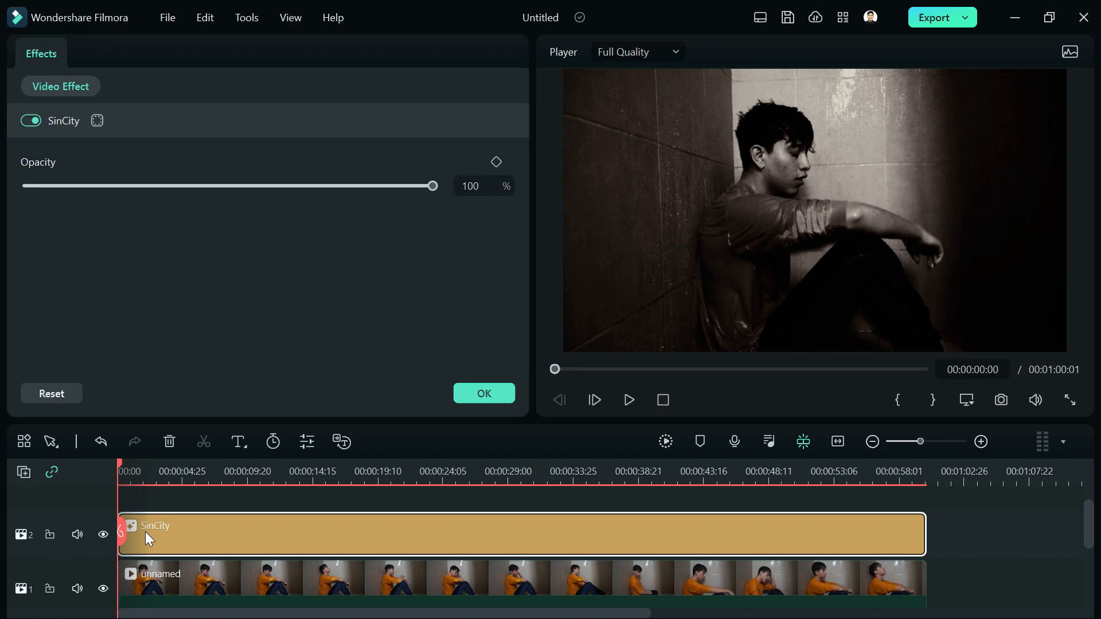
# - Add a Rectangle mask to the SinCity effect and move it toward the upper-left corner of the frame
pyautogui.click(101, 121)
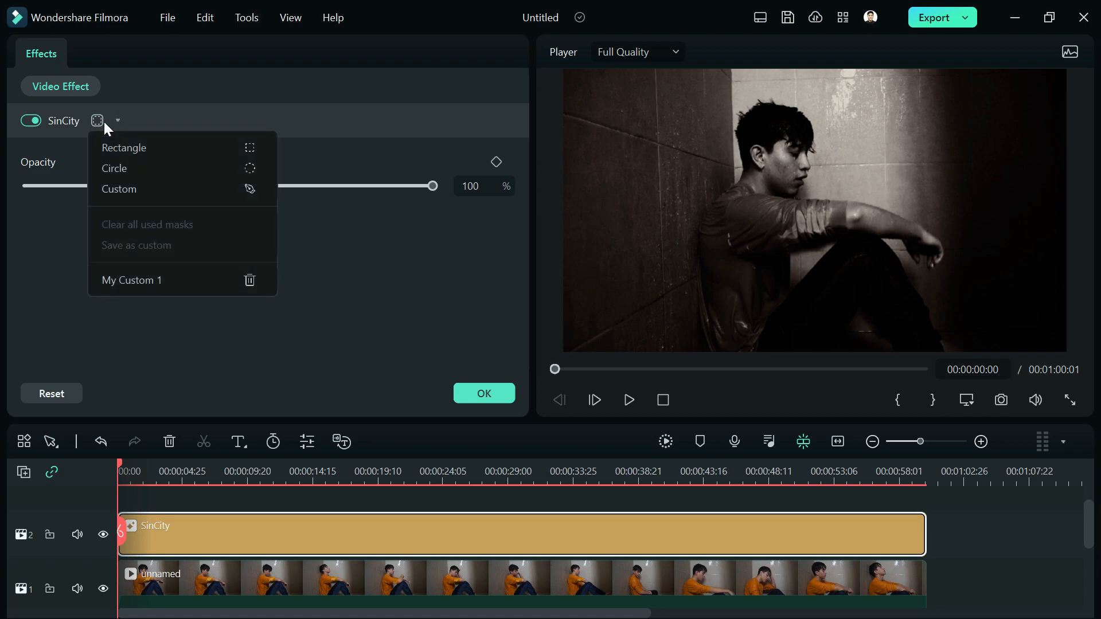
pyautogui.click(135, 154)
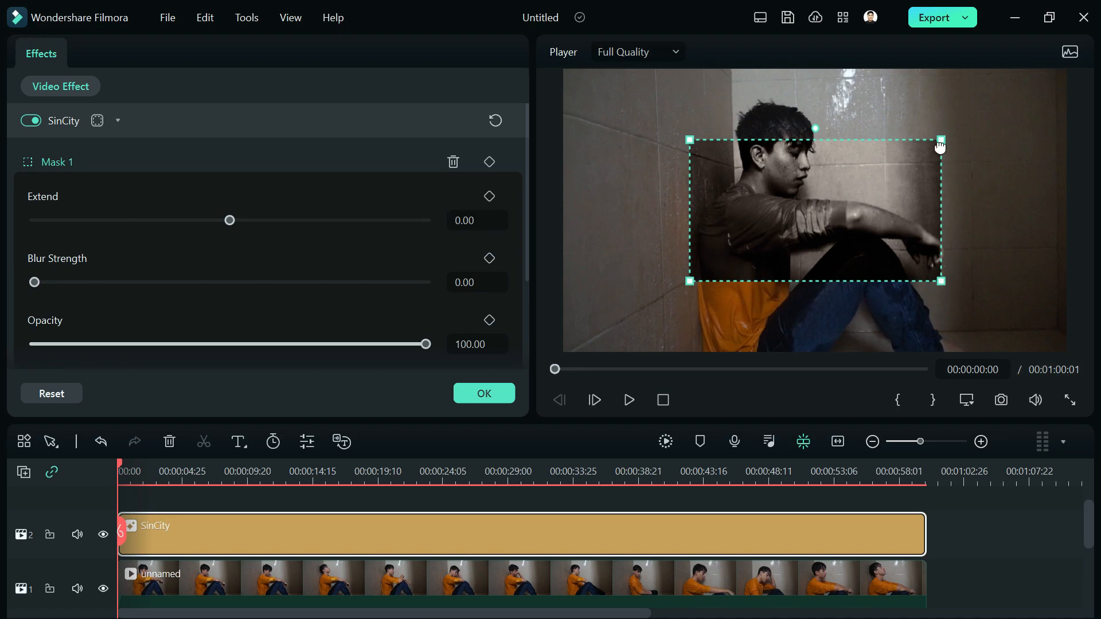
pyautogui.moveTo(826, 197); pyautogui.dragTo(690, 114)
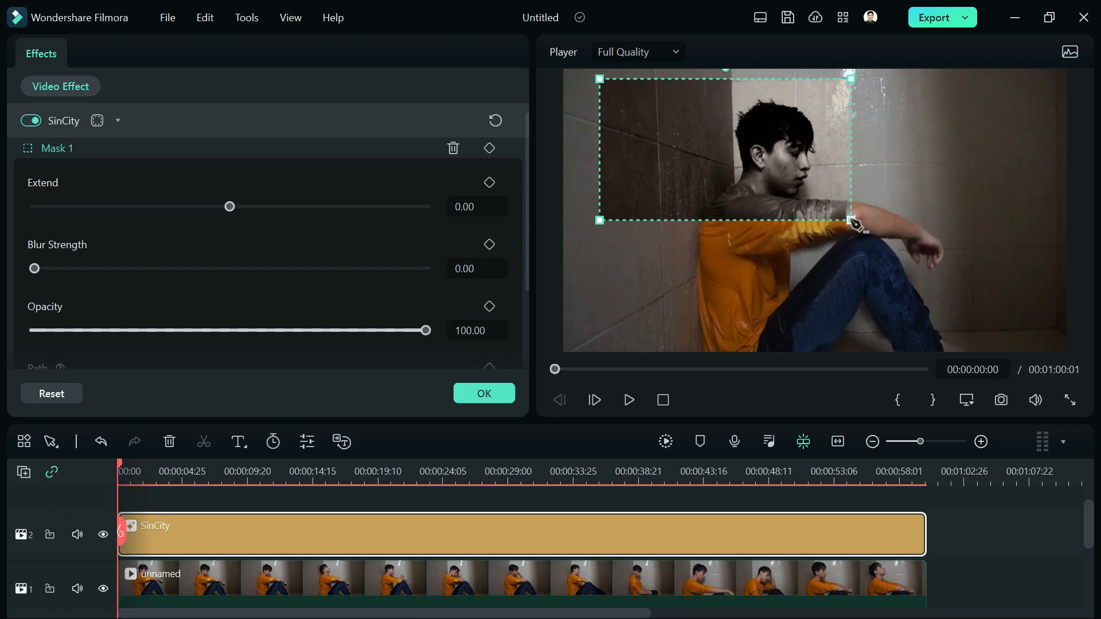
# - Reshape the rectangle mask around the man's upper body with moved corners and an added point, and rotate it slightly counterclockwise
pyautogui.moveTo(852, 220); pyautogui.dragTo(881, 256)
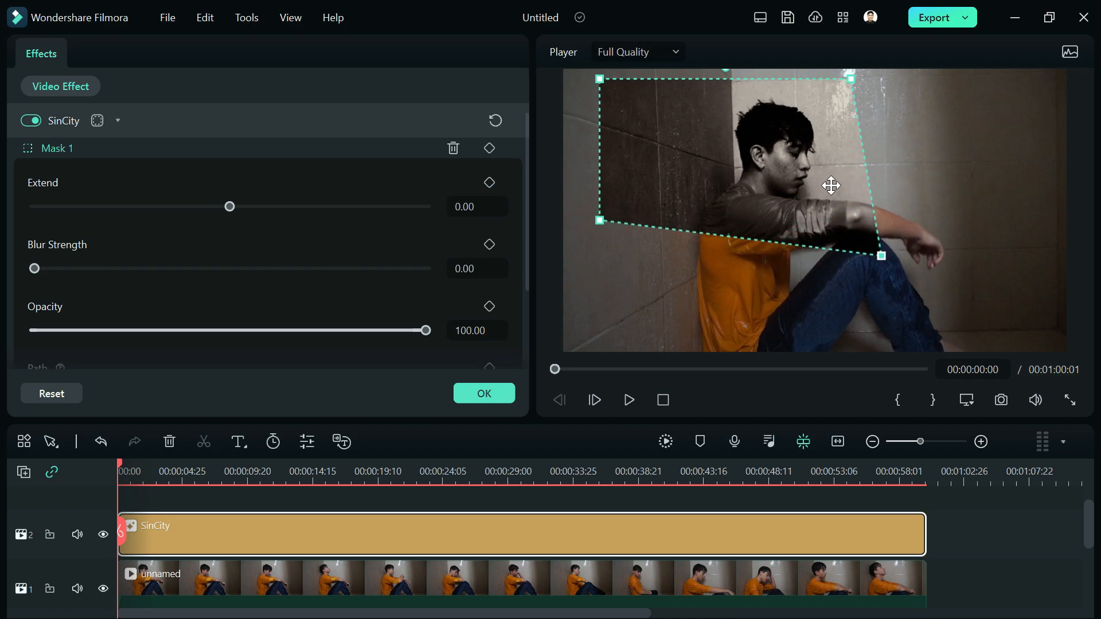
pyautogui.moveTo(780, 158); pyautogui.dragTo(842, 163)
pyautogui.moveTo(650, 240); pyautogui.dragTo(650, 291)
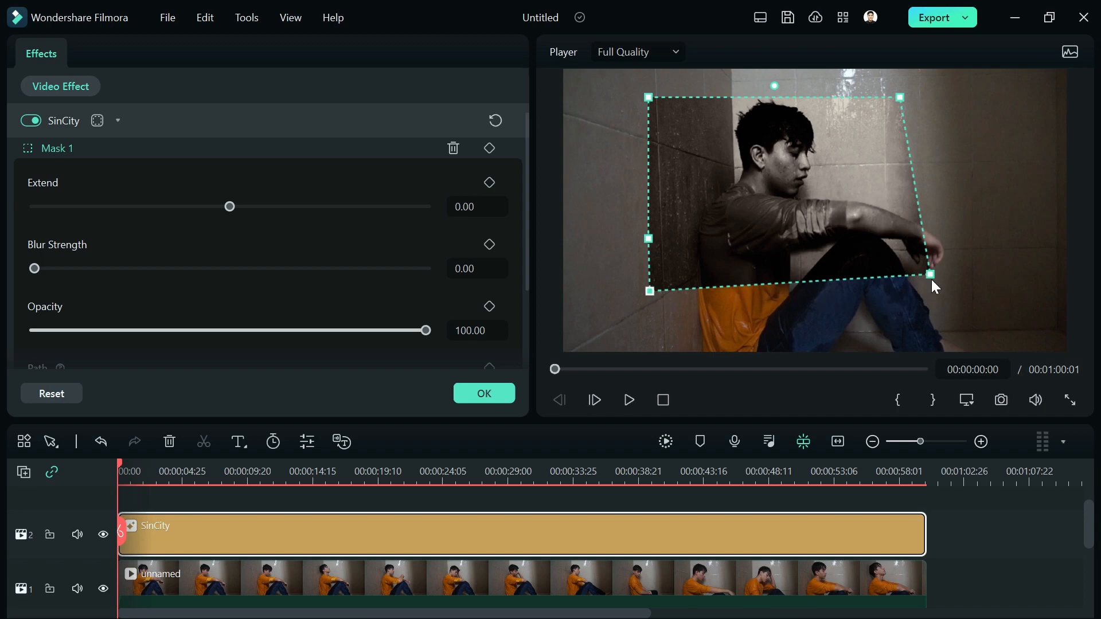
pyautogui.moveTo(932, 281)
pyautogui.mouseDown()
pyautogui.moveTo(894, 316)
pyautogui.moveTo(916, 275)
pyautogui.mouseUp()
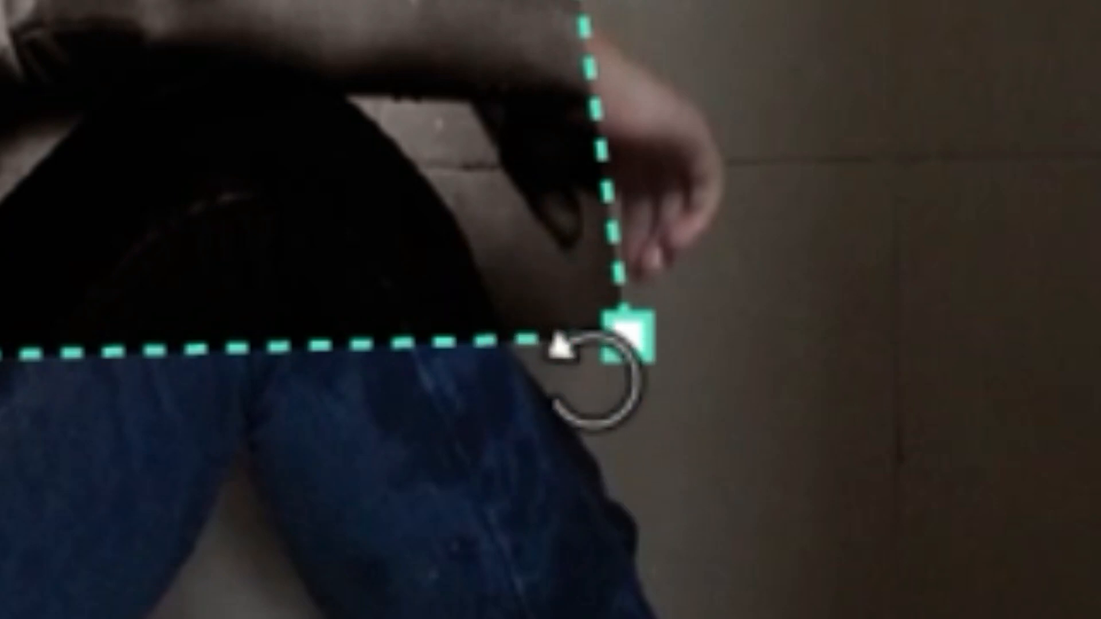
pyautogui.moveTo(555, 341); pyautogui.dragTo(906, 229)
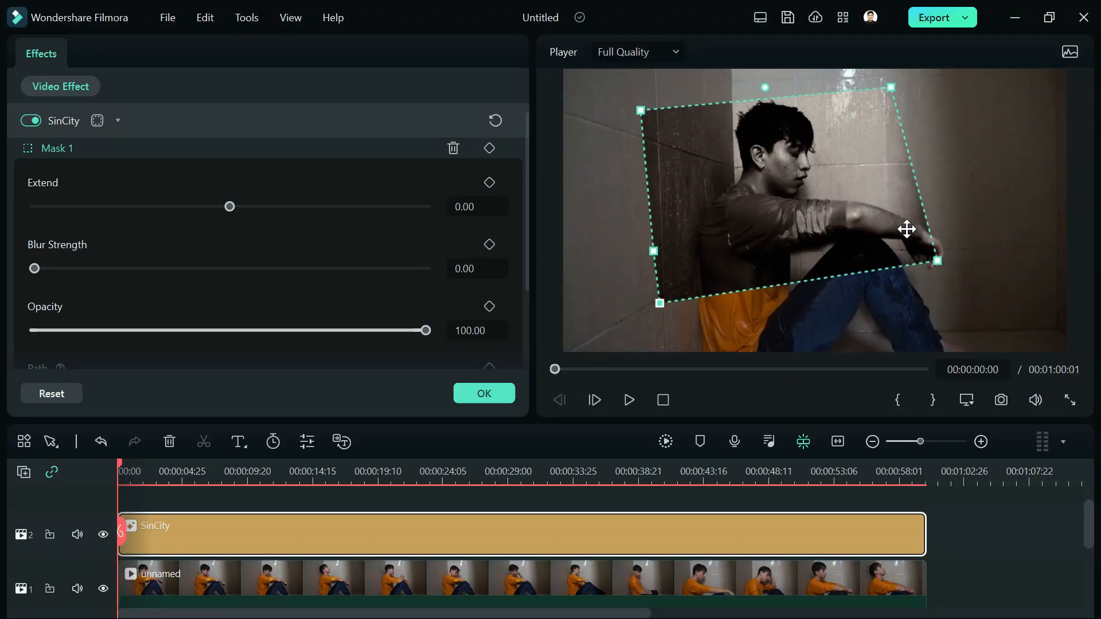
# - Add points on both side edges of the rectangle mask and pull them far to the right of the man
pyautogui.click(907, 155)
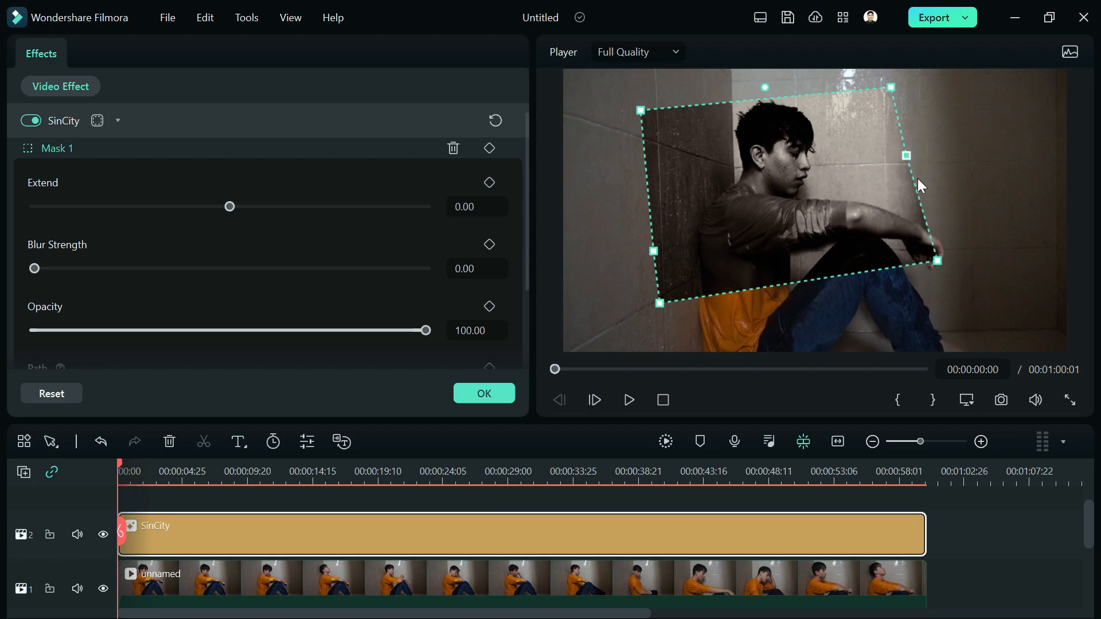
pyautogui.moveTo(907, 155); pyautogui.dragTo(1001, 155)
pyautogui.click(648, 192)
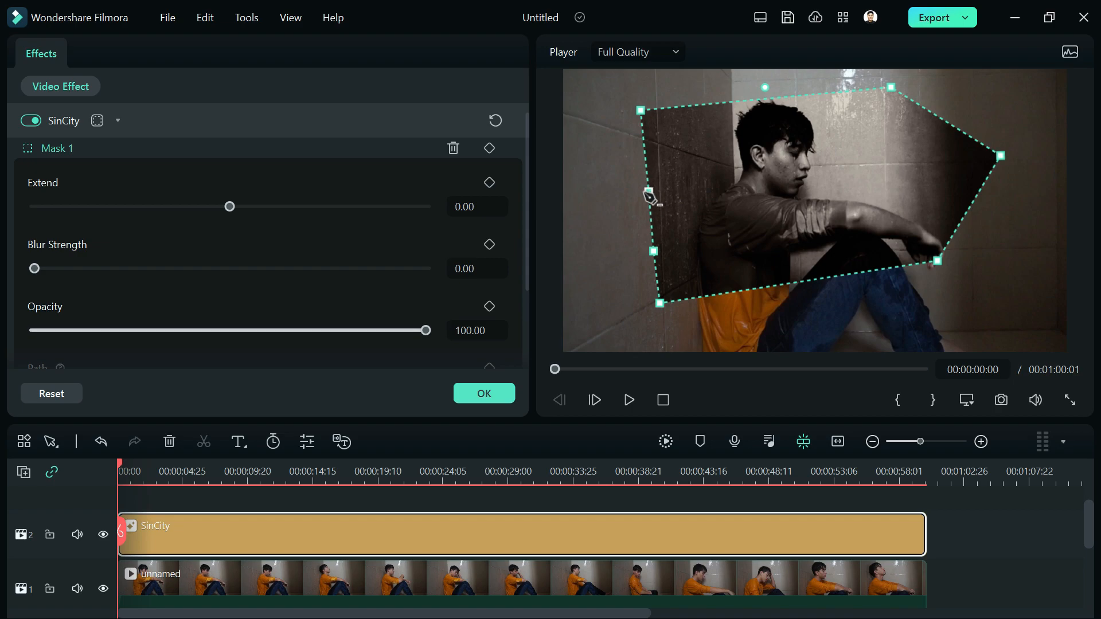
pyautogui.click(649, 191)
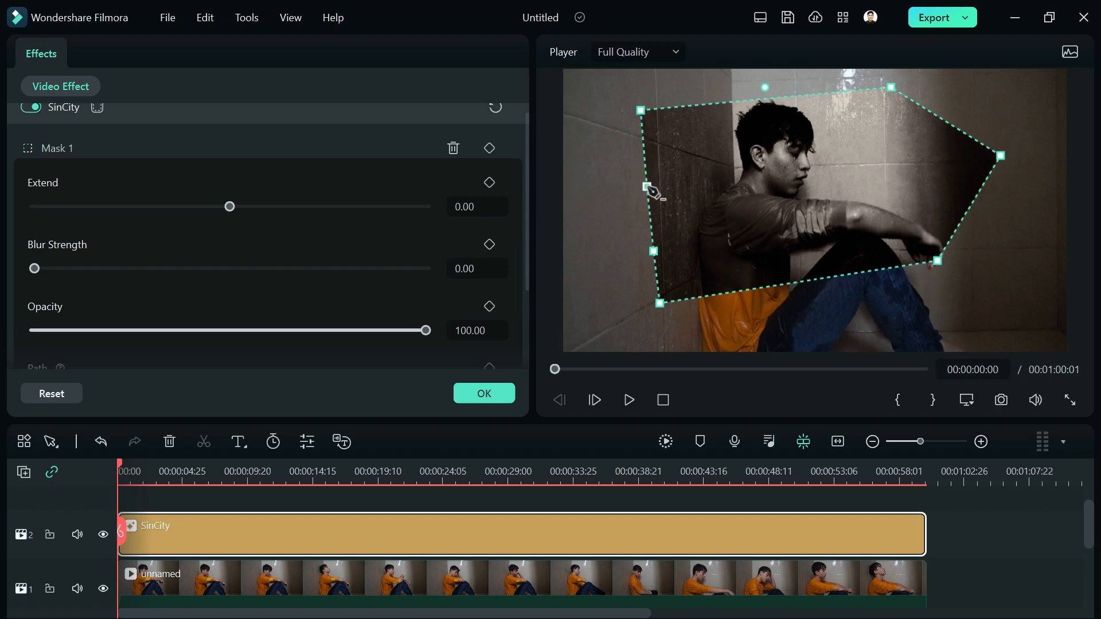
pyautogui.rightClick(648, 218)
pyautogui.press('Escape')
pyautogui.moveTo(647, 216); pyautogui.dragTo(987, 157)
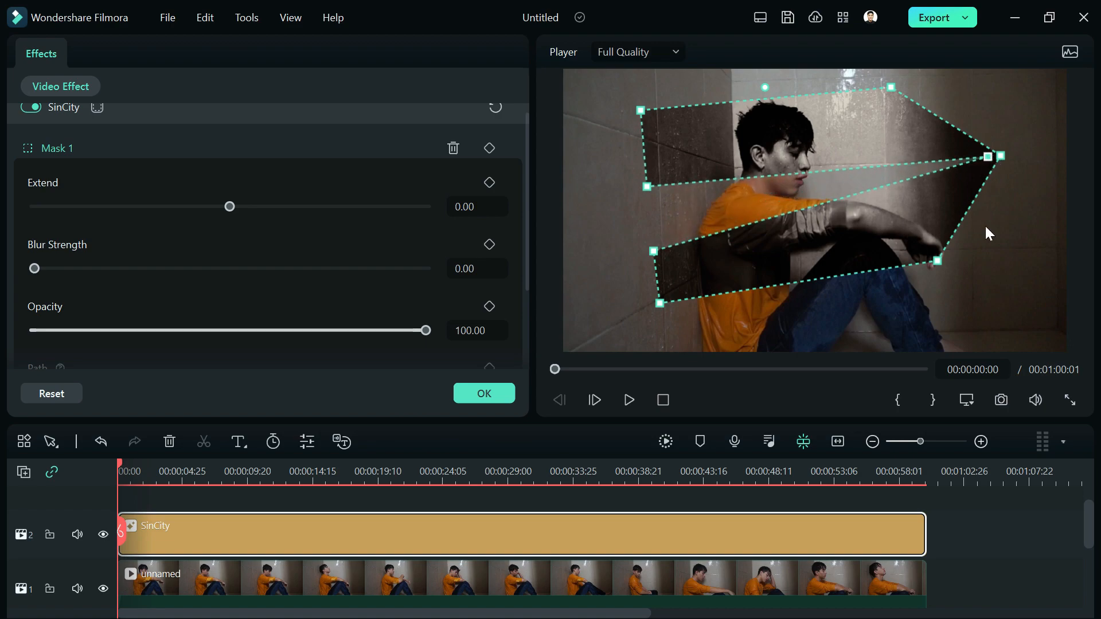
# - Remove the rectangle mask and add a Circle mask to the SinCity effect
pyautogui.click(98, 110)
pyautogui.click(103, 122)
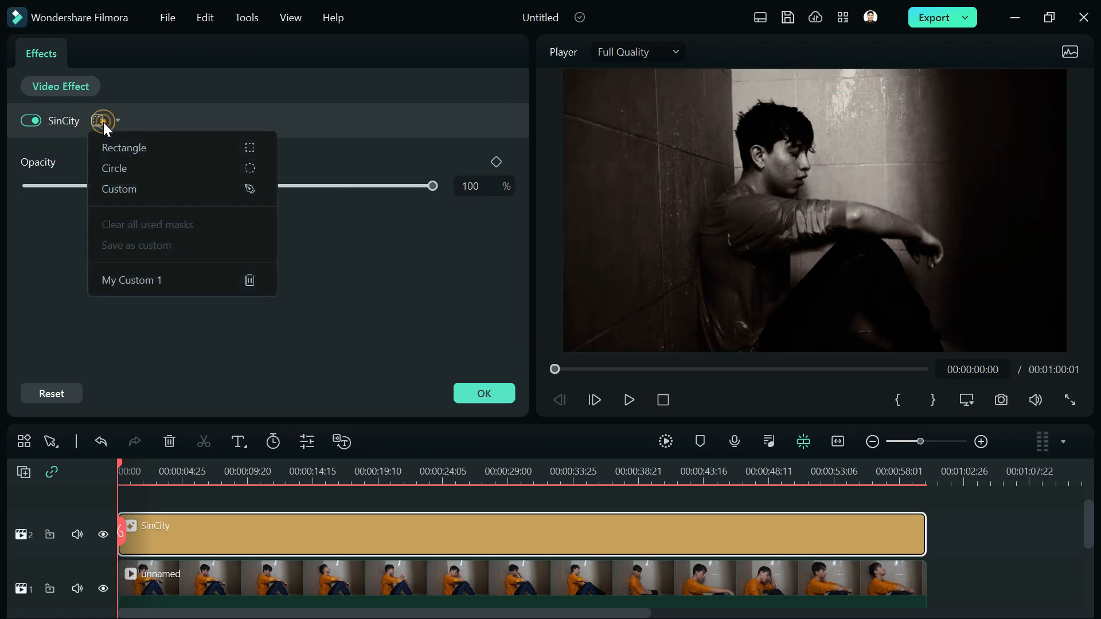
pyautogui.click(116, 166)
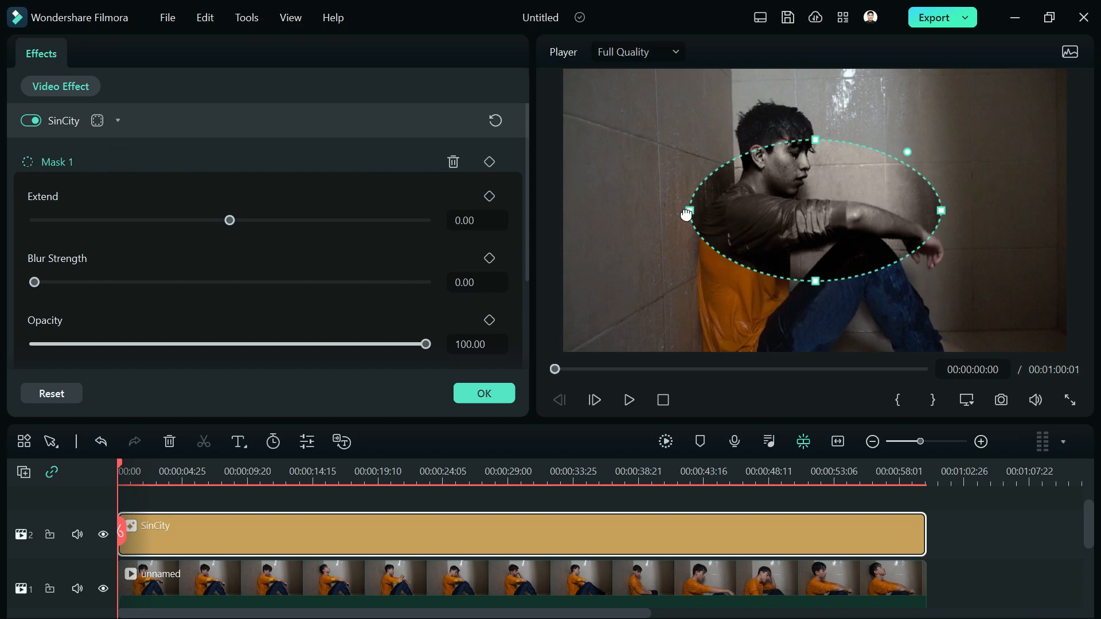
# - Reshape the circle mask from its left point, shift it lower over the man's arms and rotate it
pyautogui.moveTo(691, 213); pyautogui.dragTo(647, 128)
pyautogui.moveTo(860, 190); pyautogui.dragTo(862, 218)
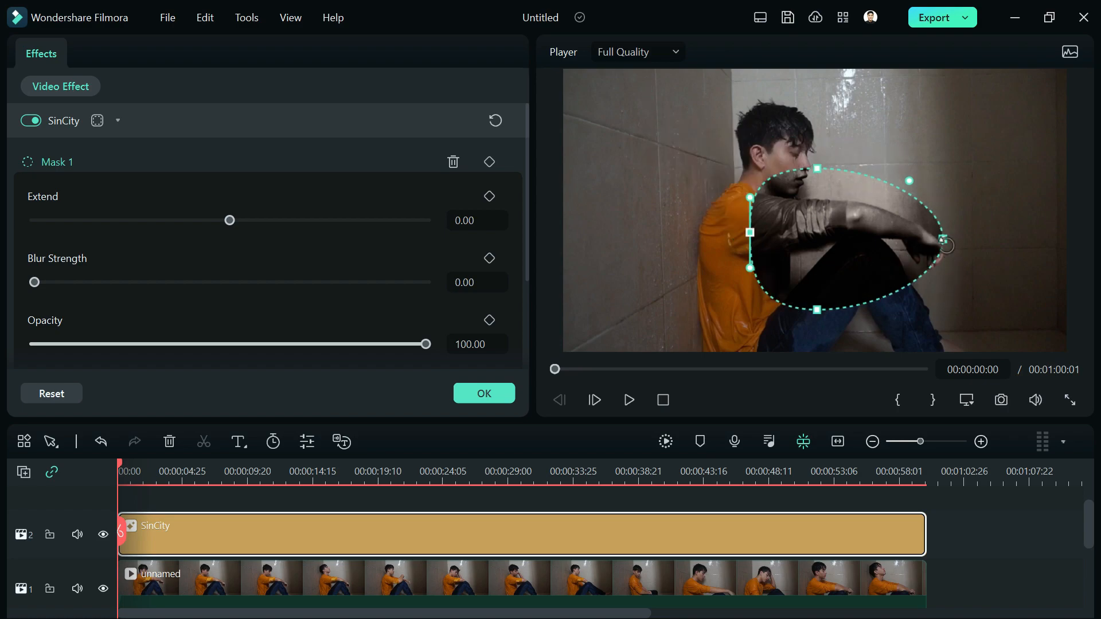
pyautogui.moveTo(948, 258); pyautogui.dragTo(993, 216)
# - Delete the circle mask and add a Custom mask to the SinCity effect
pyautogui.click(453, 162)
pyautogui.click(97, 122)
pyautogui.click(148, 188)
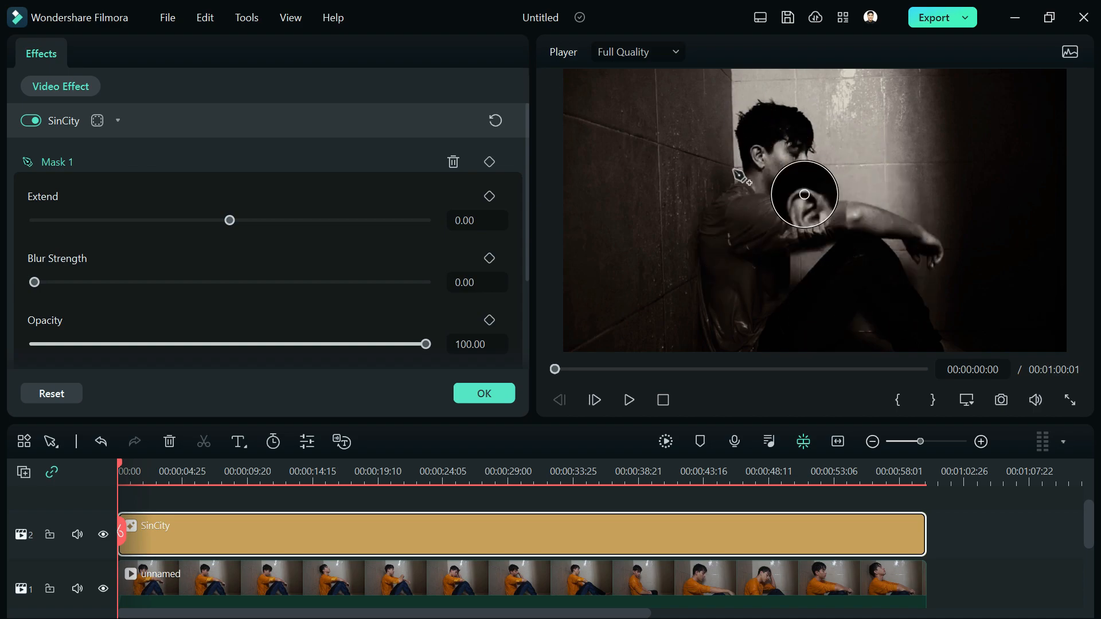
# - Trace a closed custom mask path around the seated man's head, back, legs, hand and arm
pyautogui.click(755, 104)
pyautogui.click(743, 113)
pyautogui.click(737, 124)
pyautogui.click(736, 134)
pyautogui.click(739, 148)
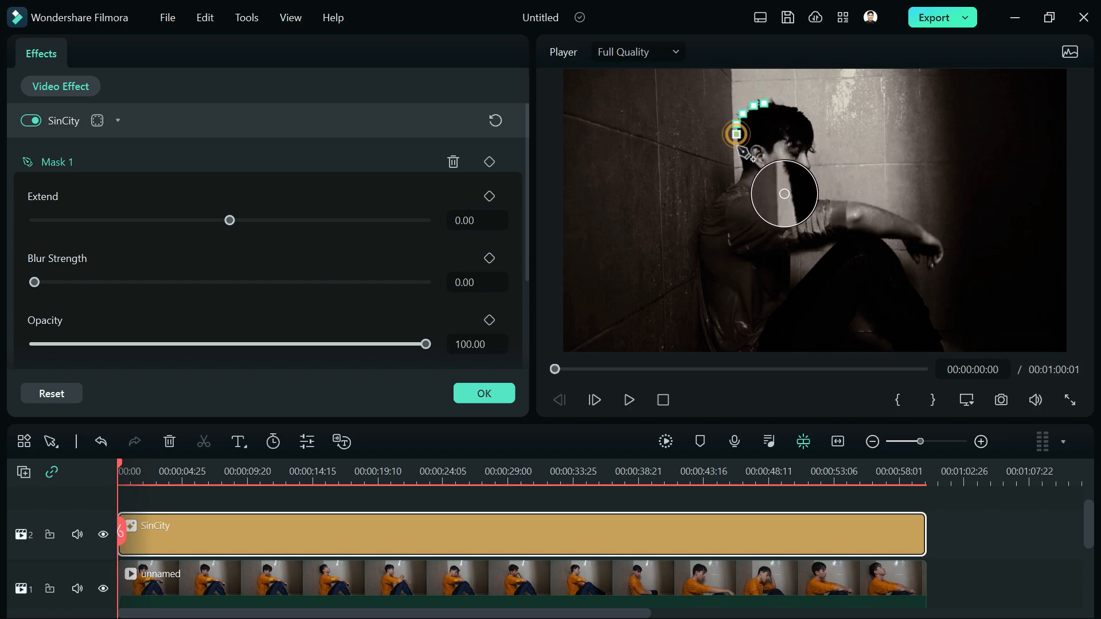
pyautogui.click(743, 164)
pyautogui.click(741, 179)
pyautogui.click(731, 190)
pyautogui.click(721, 199)
pyautogui.click(706, 215)
pyautogui.click(702, 232)
pyautogui.click(702, 253)
pyautogui.click(701, 282)
pyautogui.click(702, 310)
pyautogui.click(697, 342)
pyautogui.click(699, 350)
pyautogui.click(794, 350)
pyautogui.click(810, 350)
pyautogui.click(844, 326)
pyautogui.click(859, 307)
pyautogui.click(870, 330)
pyautogui.click(914, 261)
pyautogui.click(923, 269)
pyautogui.click(932, 271)
pyautogui.click(946, 256)
pyautogui.click(946, 246)
pyautogui.click(941, 239)
pyautogui.click(936, 235)
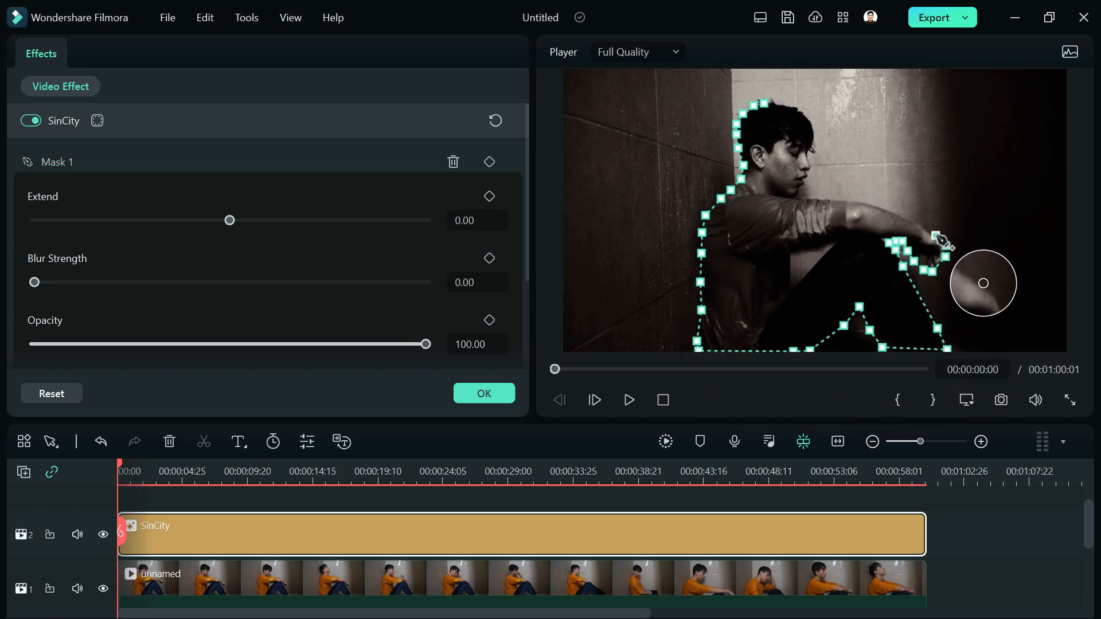
pyautogui.click(925, 230)
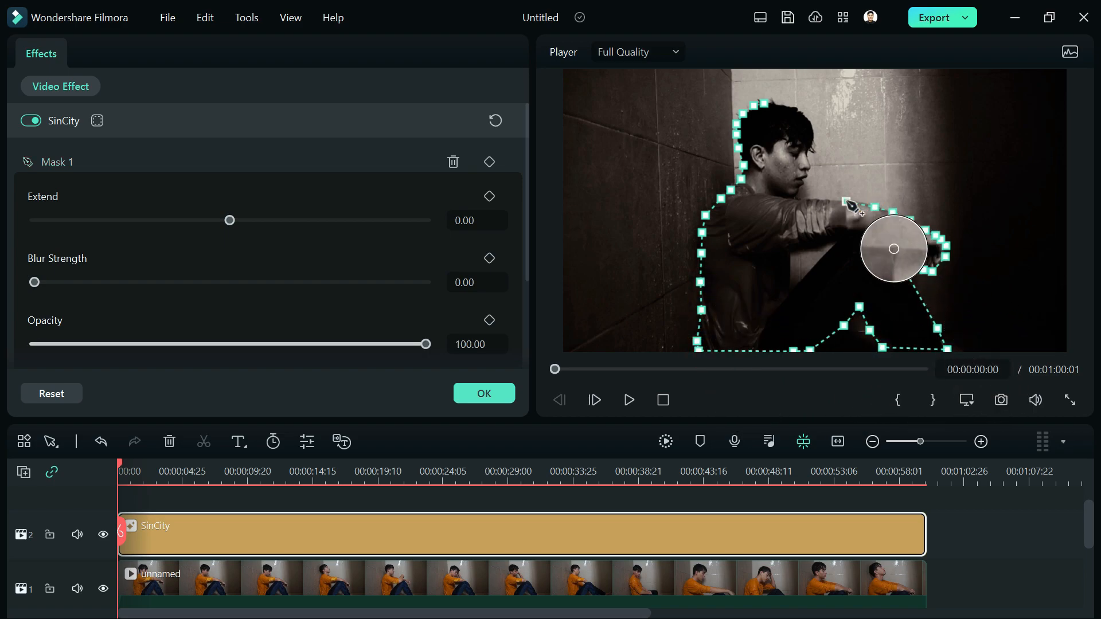
pyautogui.click(811, 170)
pyautogui.click(808, 152)
pyautogui.click(814, 141)
pyautogui.click(814, 129)
pyautogui.click(810, 119)
pyautogui.click(804, 115)
pyautogui.click(798, 108)
pyautogui.click(790, 105)
pyautogui.click(780, 103)
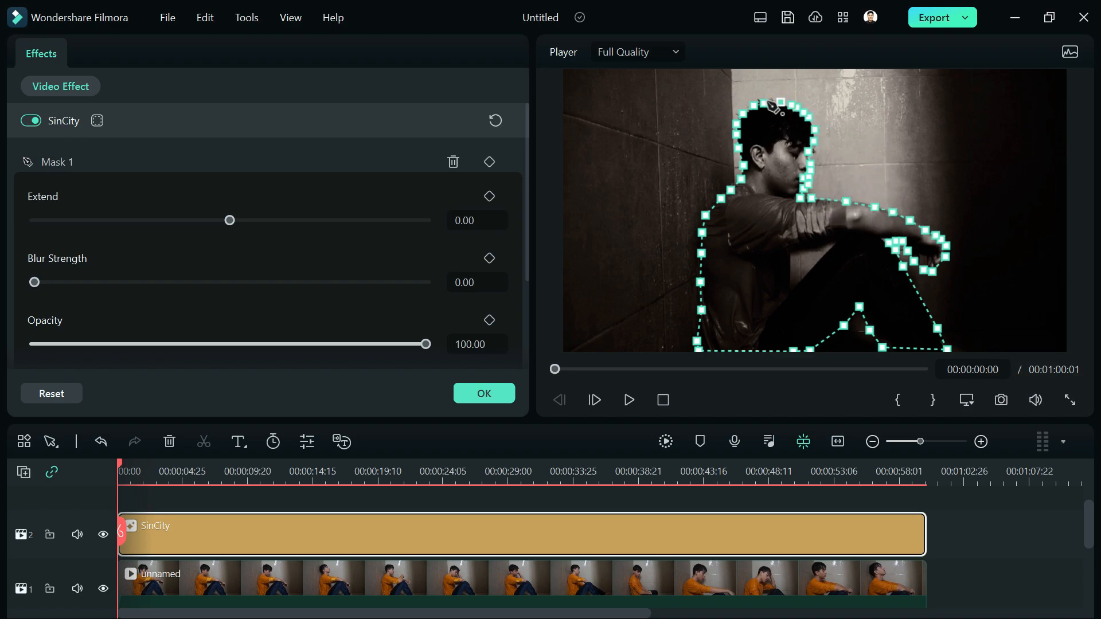
pyautogui.click(765, 102)
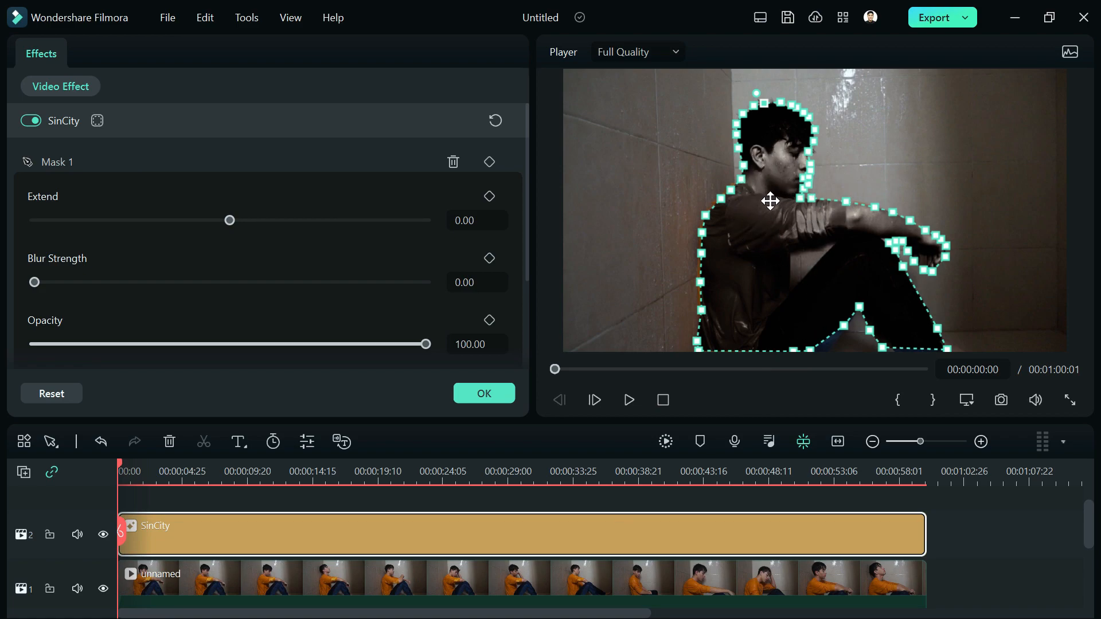
# - Nudge the traced mask into alignment with the man's outline, reopening the SinCity effect's settings
pyautogui.moveTo(747, 223); pyautogui.dragTo(746, 219)
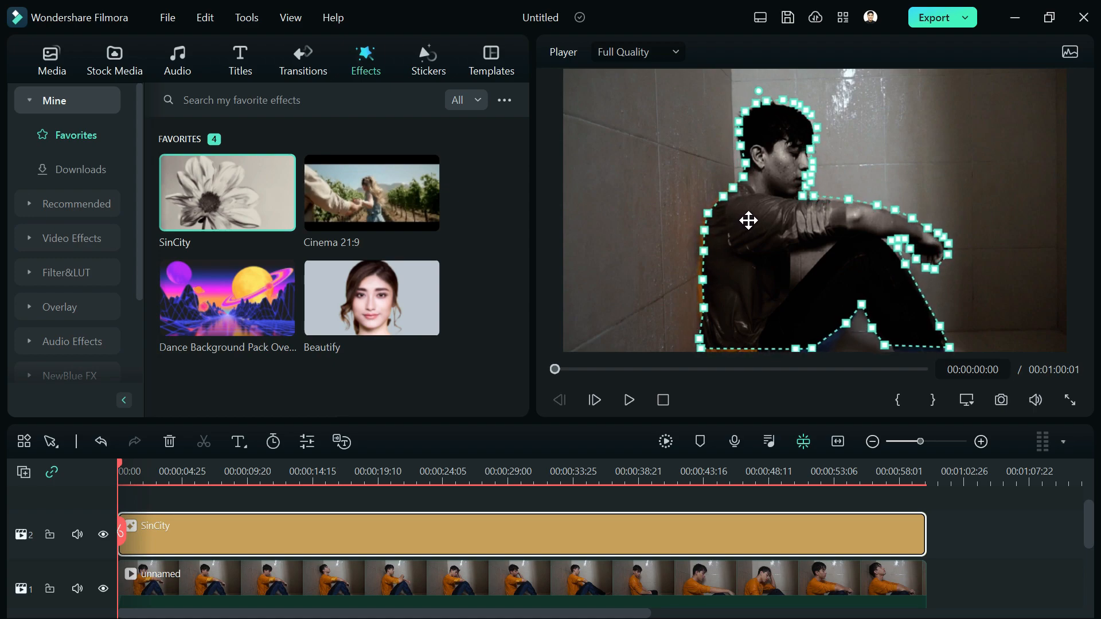
pyautogui.doubleClick(299, 538)
pyautogui.click(750, 245)
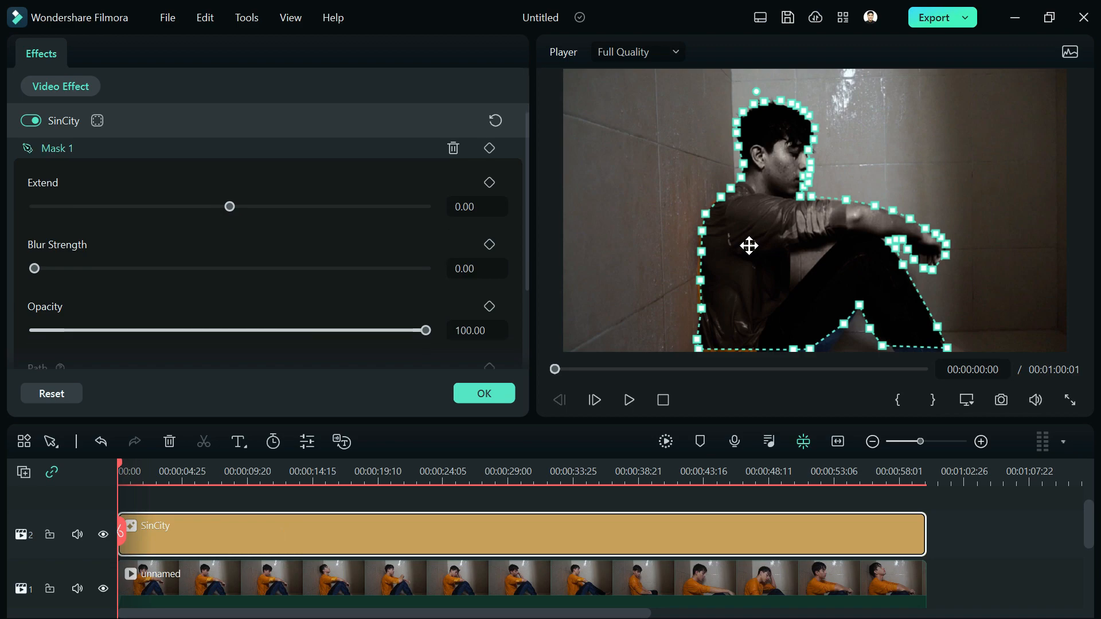
pyautogui.moveTo(739, 293); pyautogui.dragTo(738, 296)
# - Invert the custom mask so the SinCity effect covers only the background around the man
pyautogui.scroll(-2, 369, 348)
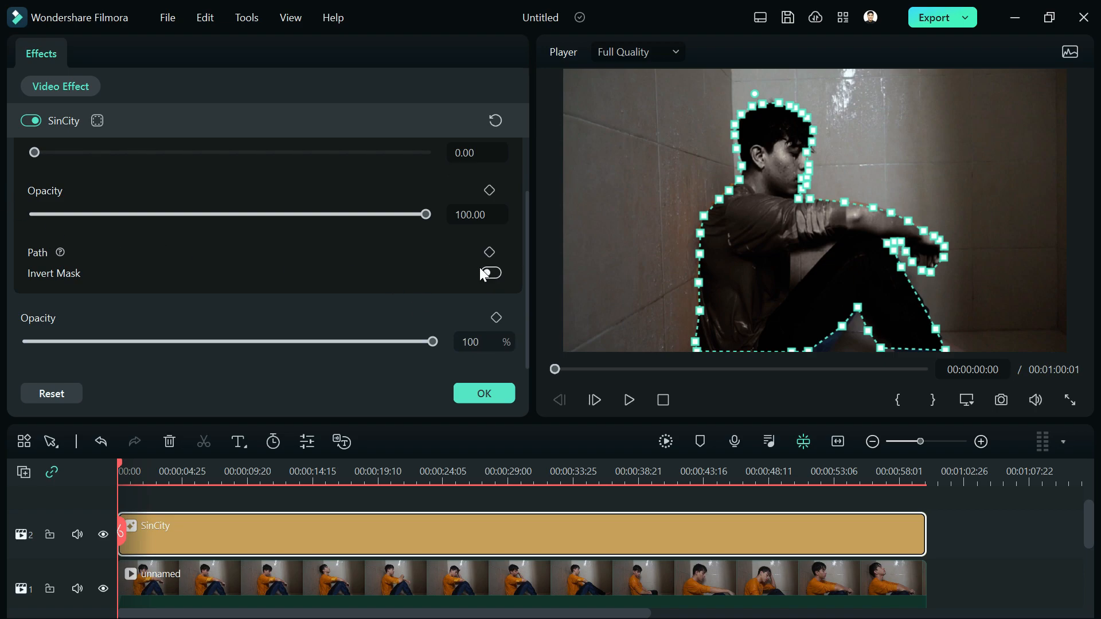
pyautogui.click(495, 273)
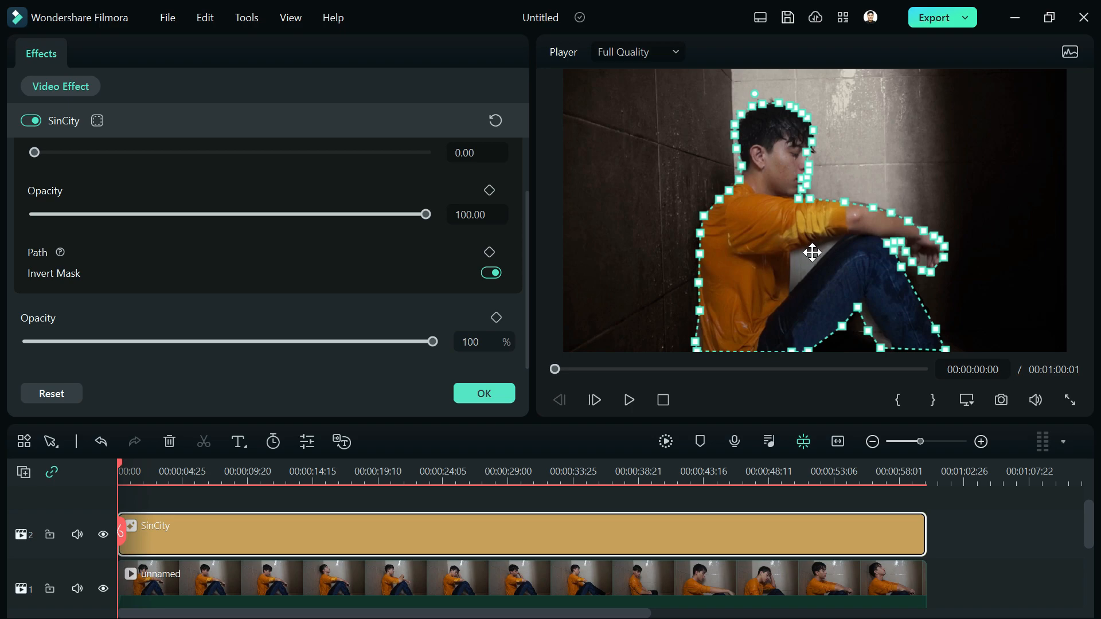
# - Lower the SinCity effect's opacity, set the custom mask's Extend to 14.51, and fine-tune its Blur Strength
pyautogui.moveTo(431, 342); pyautogui.dragTo(188, 342)
pyautogui.scroll(3, 231, 223)
pyautogui.moveTo(231, 220)
pyautogui.mouseDown()
pyautogui.moveTo(308, 227)
pyautogui.moveTo(244, 221)
pyautogui.mouseUp()
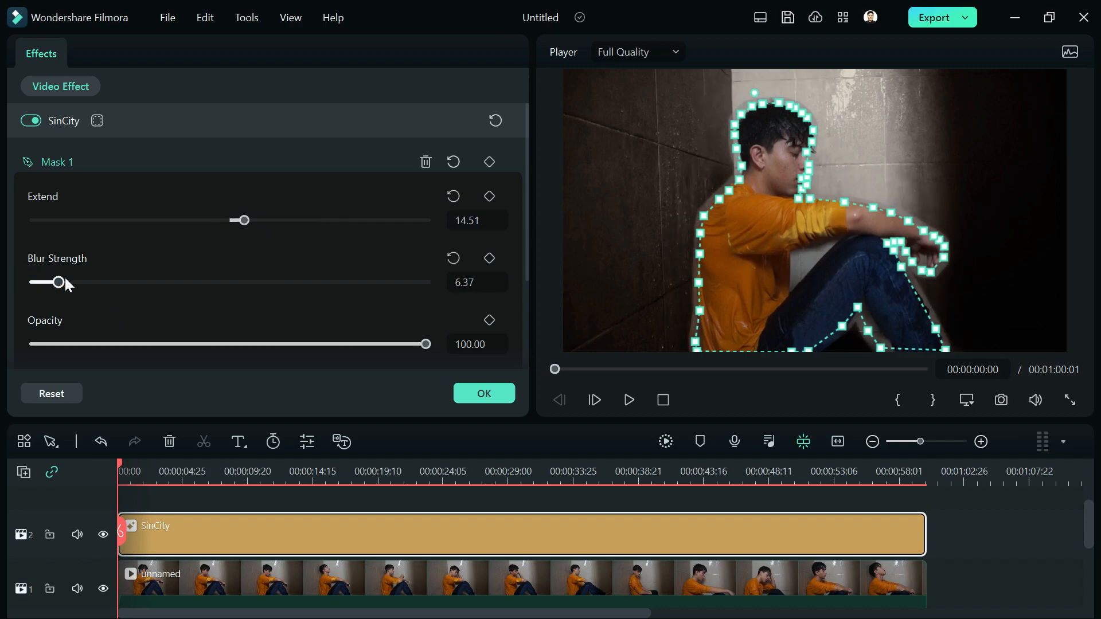
pyautogui.moveTo(85, 282); pyautogui.dragTo(35, 282)
# - Deselect the SinCity clip and return the playhead to the start to examine the masked result without its outline
pyautogui.click(1014, 527)
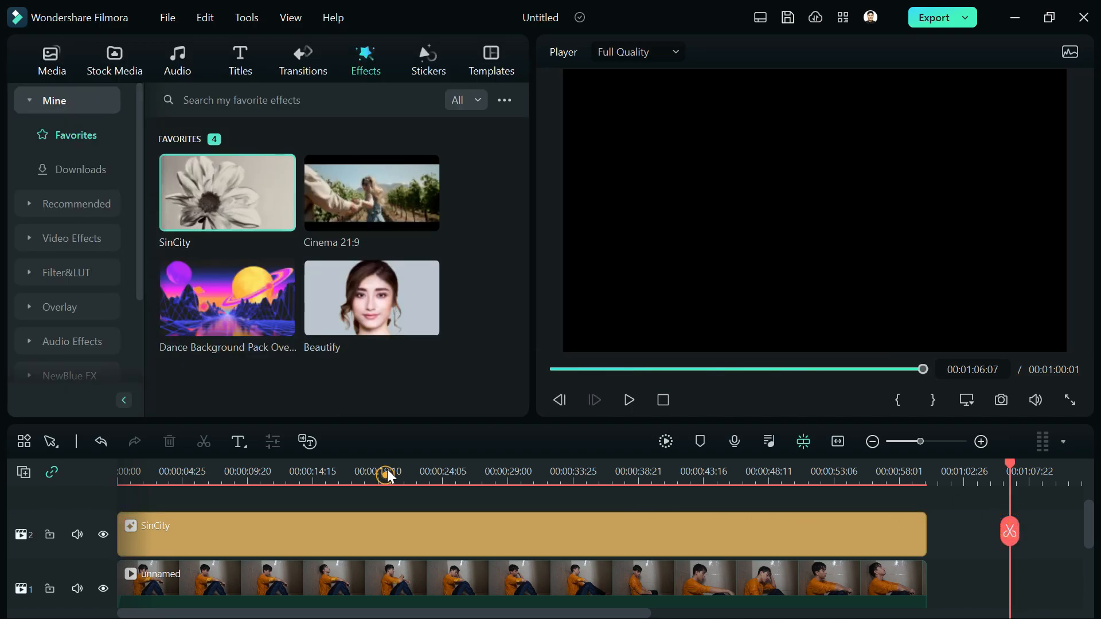
pyautogui.click(386, 472)
pyautogui.moveTo(388, 471); pyautogui.dragTo(86, 466)
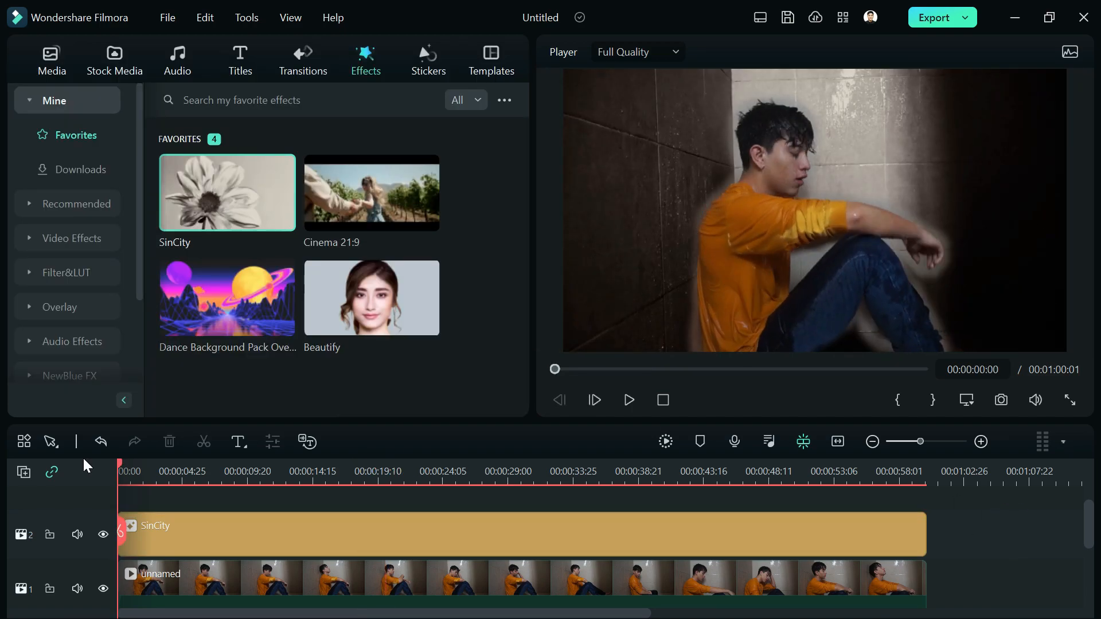
# - Add a Circle mask to the unmasked SinCity effect with Extend -57.58 and Blur Strength 26.81
pyautogui.doubleClick(864, 297)
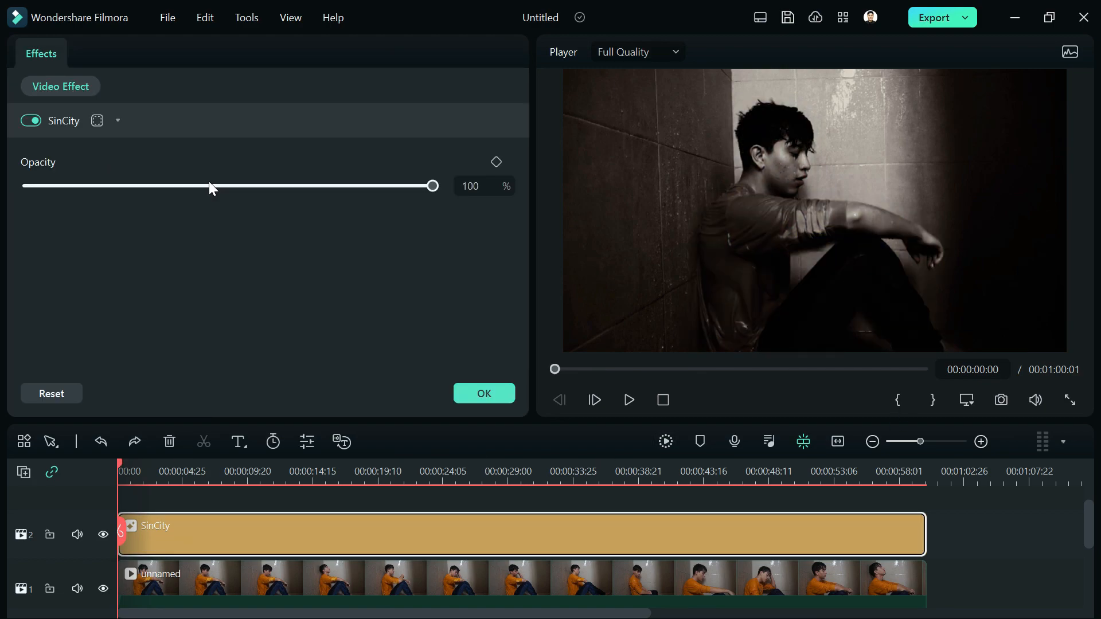
pyautogui.click(104, 121)
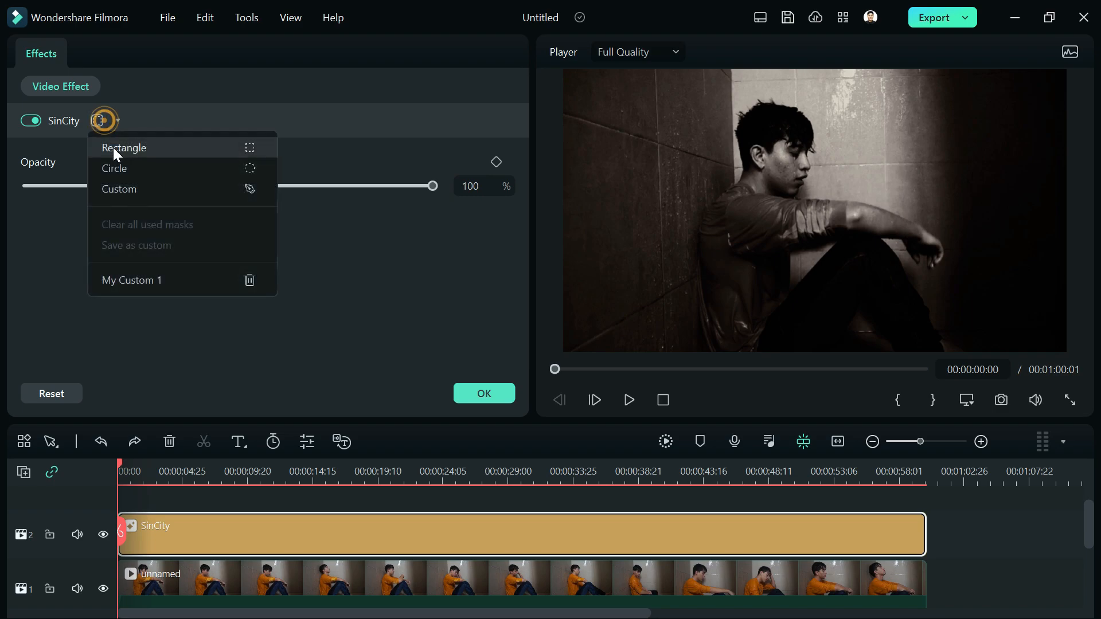
pyautogui.click(123, 170)
pyautogui.moveTo(230, 220); pyautogui.dragTo(173, 224)
pyautogui.moveTo(34, 282); pyautogui.dragTo(139, 287)
# - Narrow the circle mask from both sides and position it over the man's upper arm and knees
pyautogui.moveTo(817, 212); pyautogui.dragTo(819, 226)
pyautogui.moveTo(944, 226); pyautogui.dragTo(905, 226)
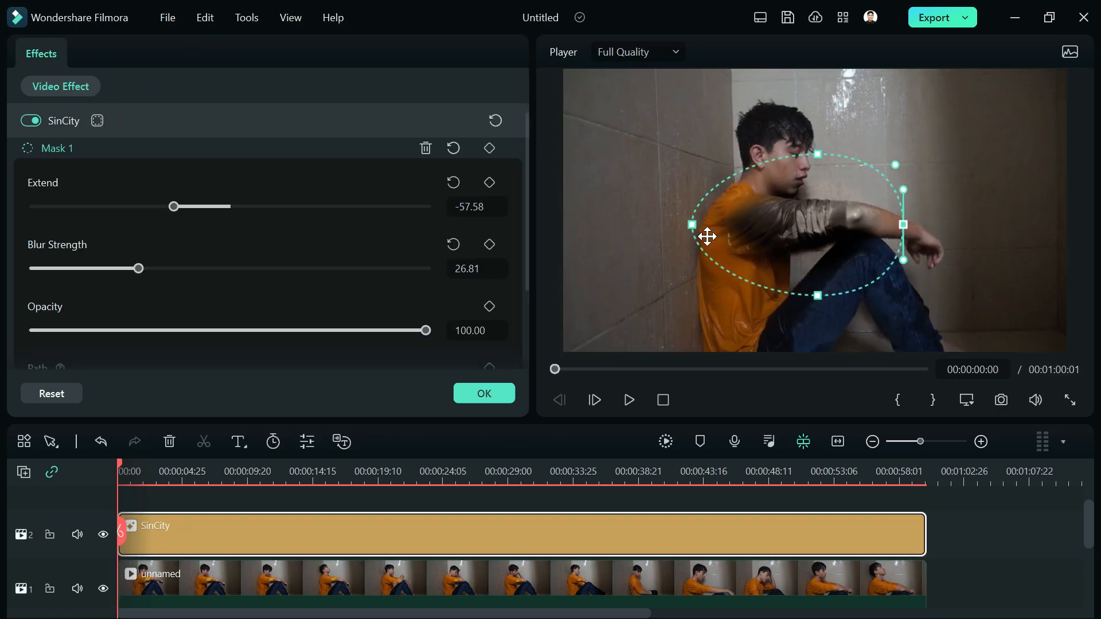
pyautogui.moveTo(692, 225); pyautogui.dragTo(746, 223)
pyautogui.moveTo(822, 236); pyautogui.dragTo(818, 238)
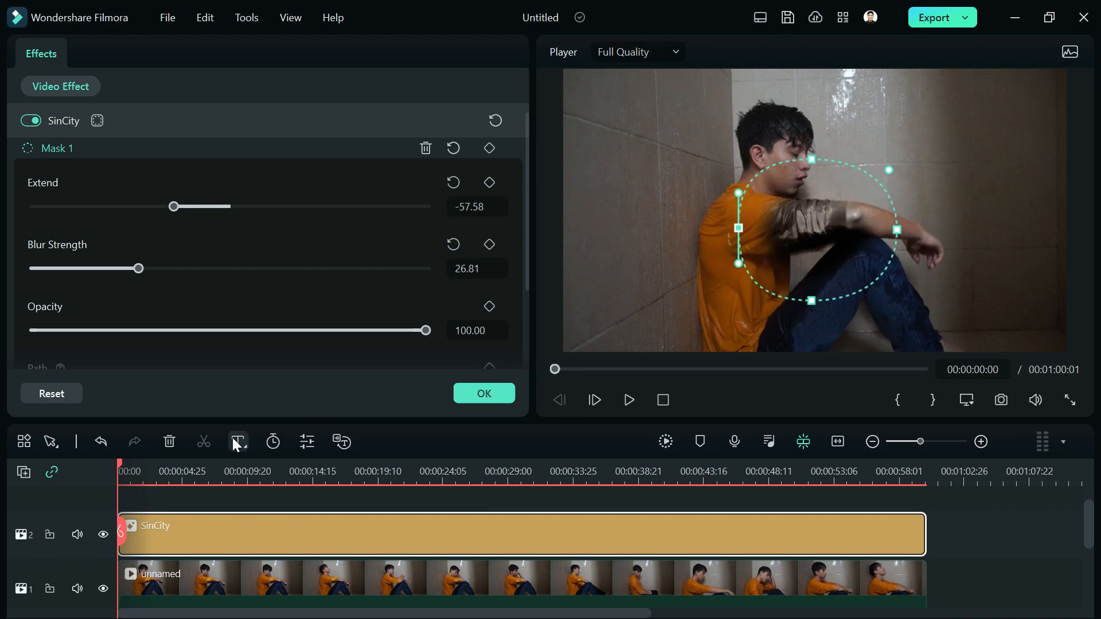
# - Add keyframes for all Mask 1 properties at the clip's start and at 00:00:30:05
pyautogui.scroll(1, 453, 189)
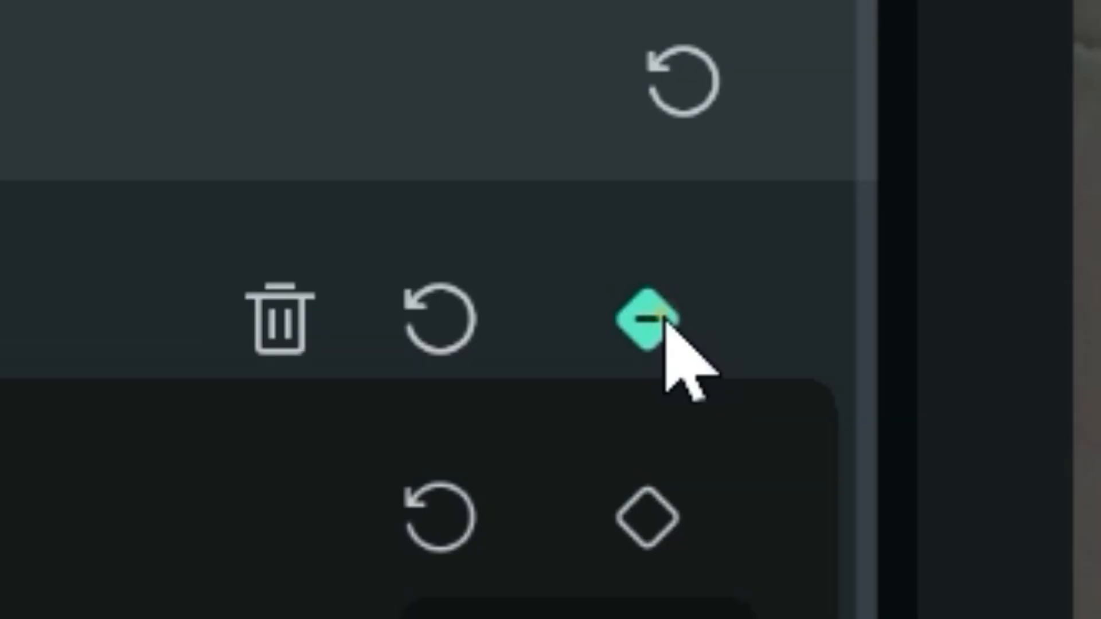
pyautogui.click(490, 162)
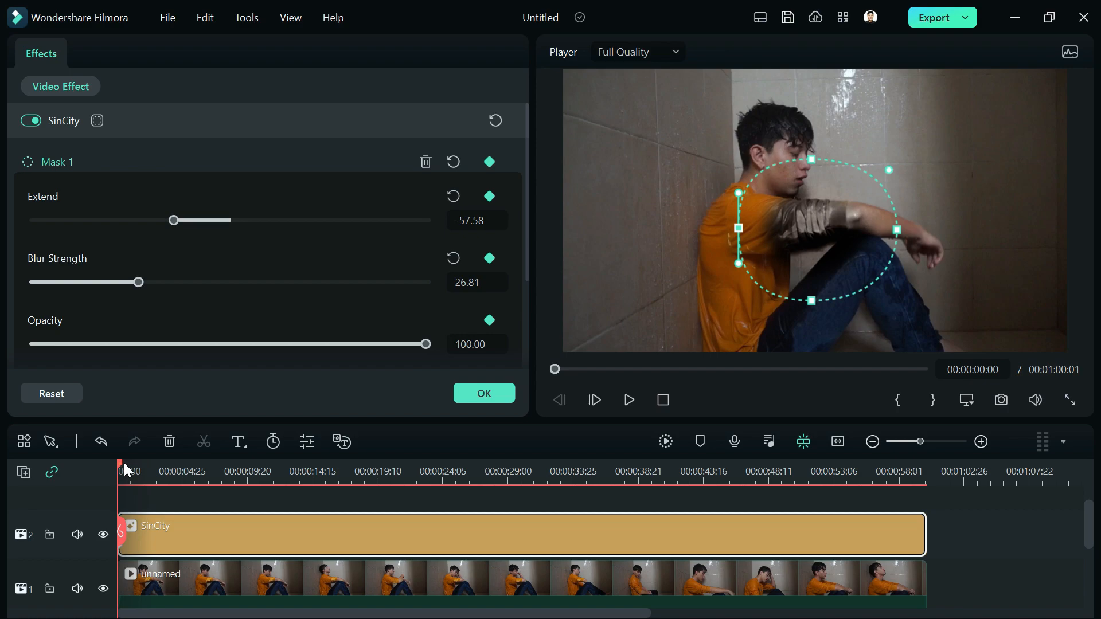
pyautogui.moveTo(124, 463); pyautogui.dragTo(524, 471)
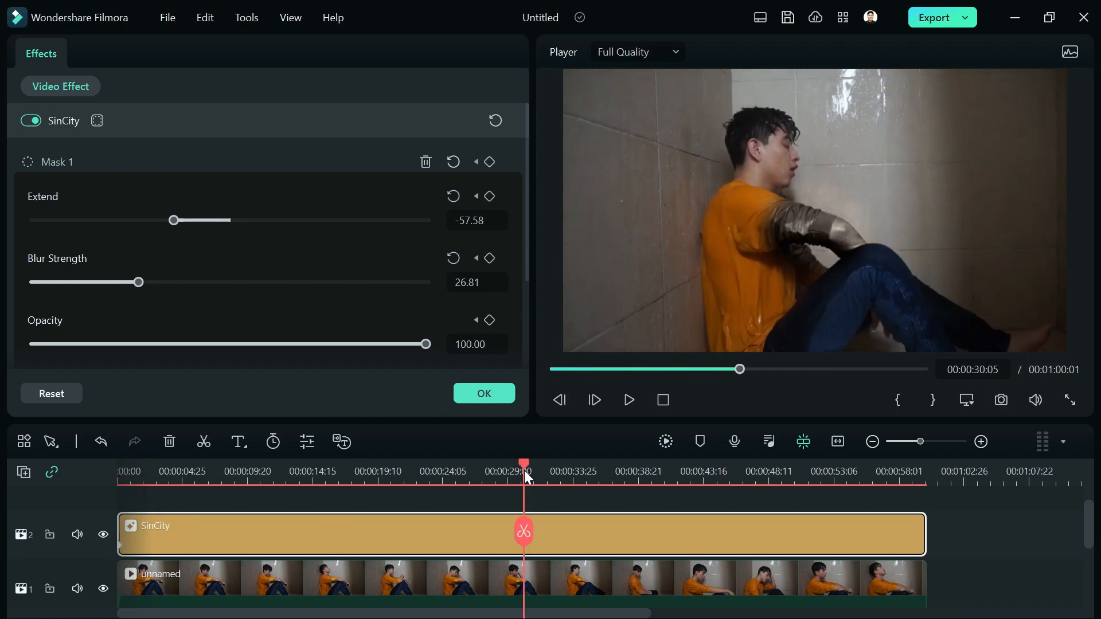
pyautogui.click(491, 163)
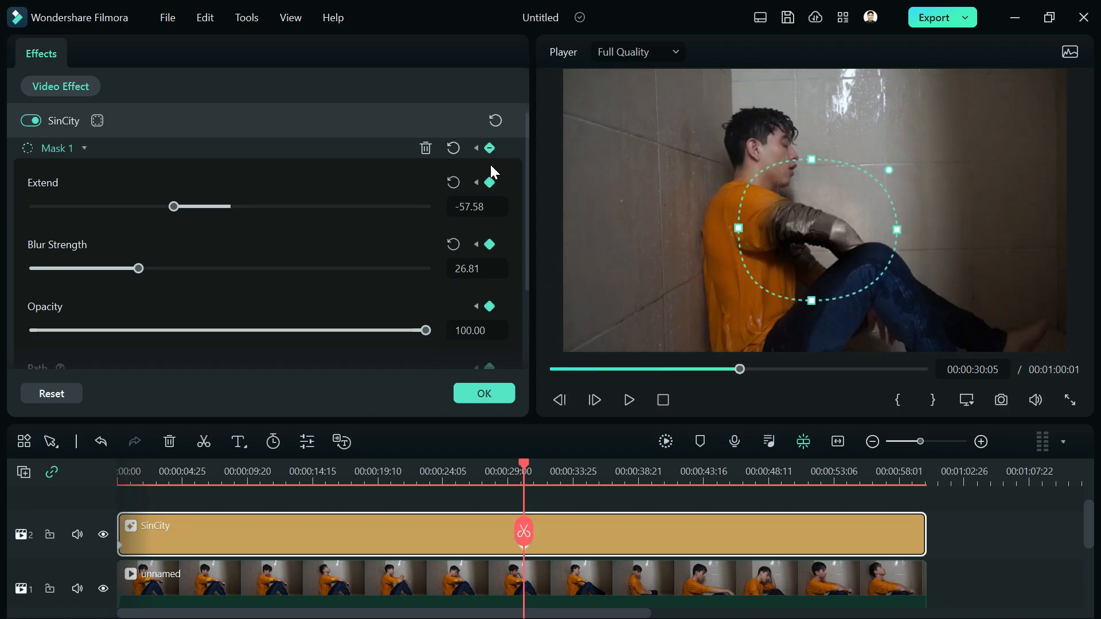
# - Set the mask's Extend to 167.47 and Blur Strength to 53.63 at the 00:00:30:05 keyframe, and accept the effect settings
pyautogui.moveTo(175, 206); pyautogui.dragTo(393, 223)
pyautogui.moveTo(139, 268); pyautogui.dragTo(245, 268)
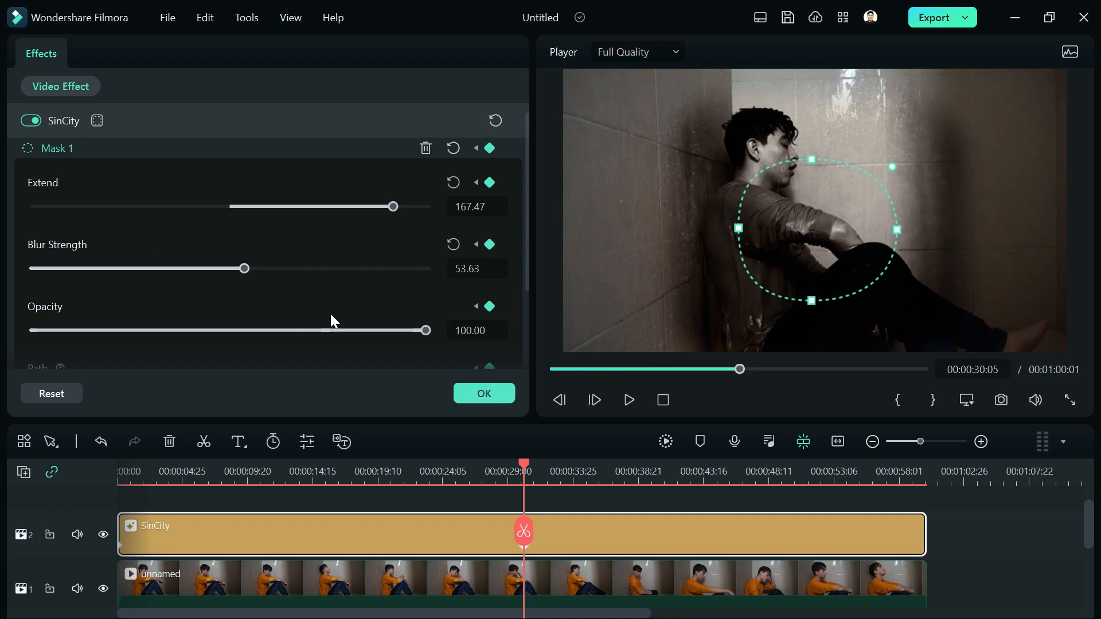
pyautogui.click(485, 385)
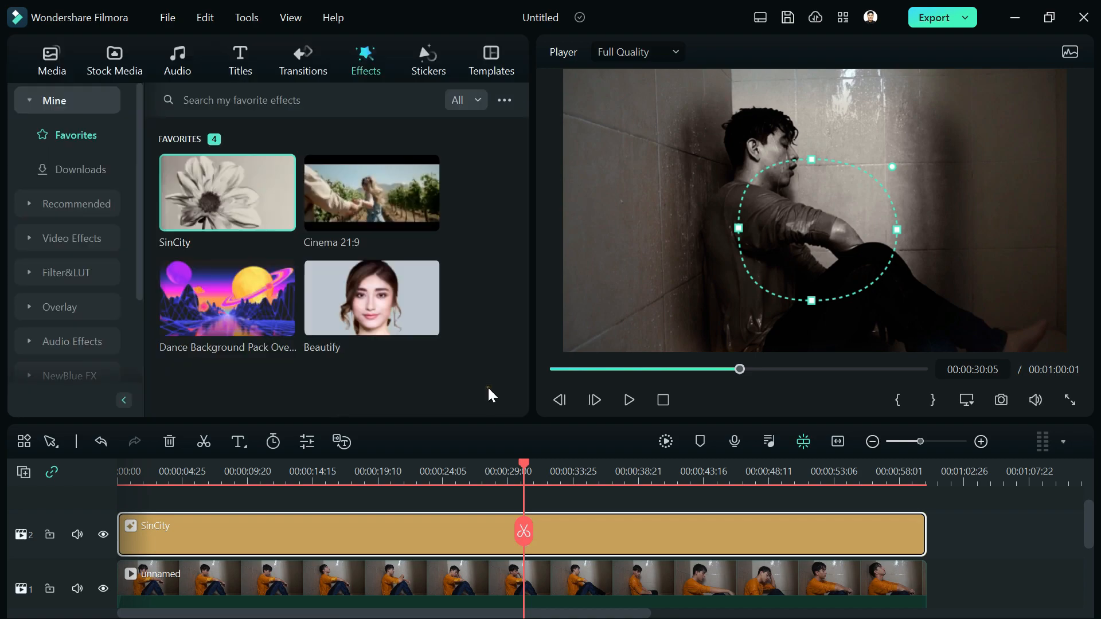
# - Play the clip from the start and scrub forward and back through it to check the circle mask's growth over the footage
pyautogui.click(133, 470)
pyautogui.moveTo(132, 465); pyautogui.dragTo(43, 468)
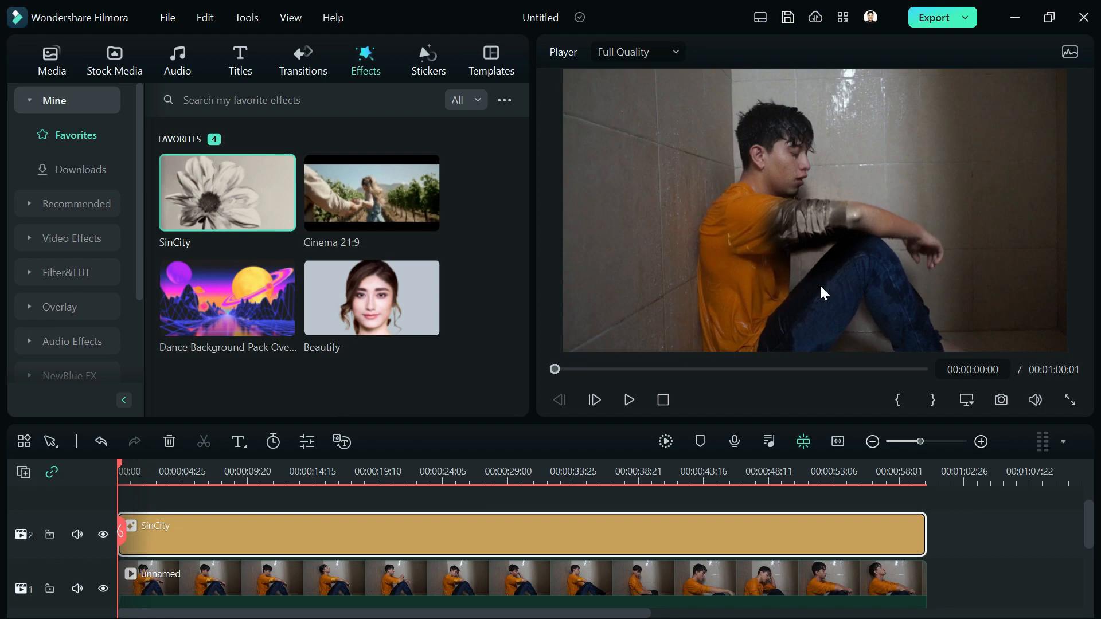
pyautogui.press('space')
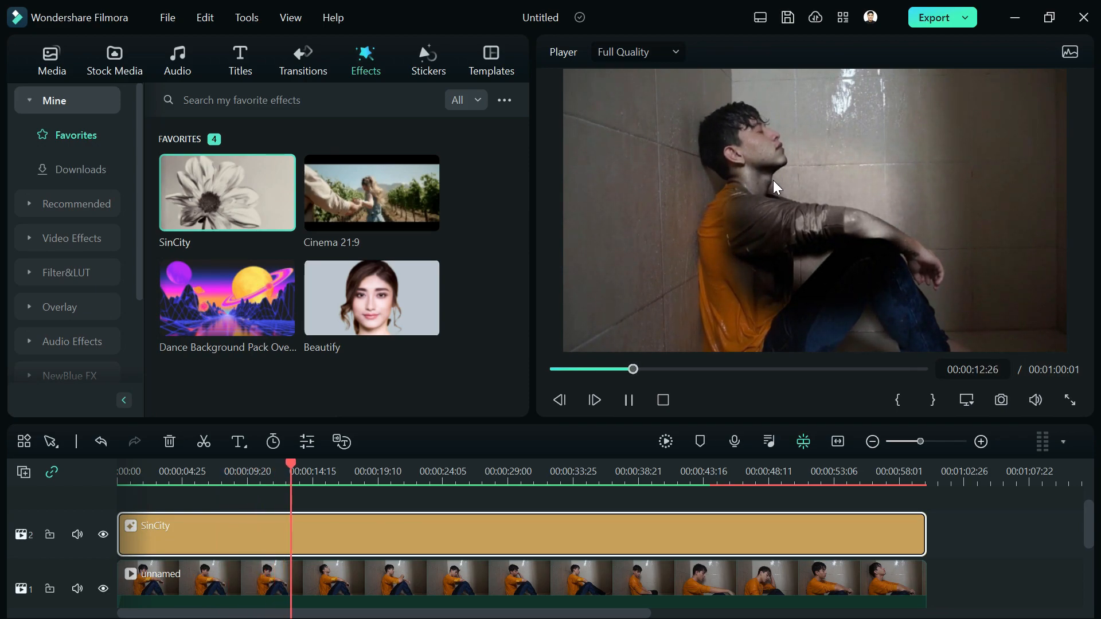
pyautogui.click(287, 475)
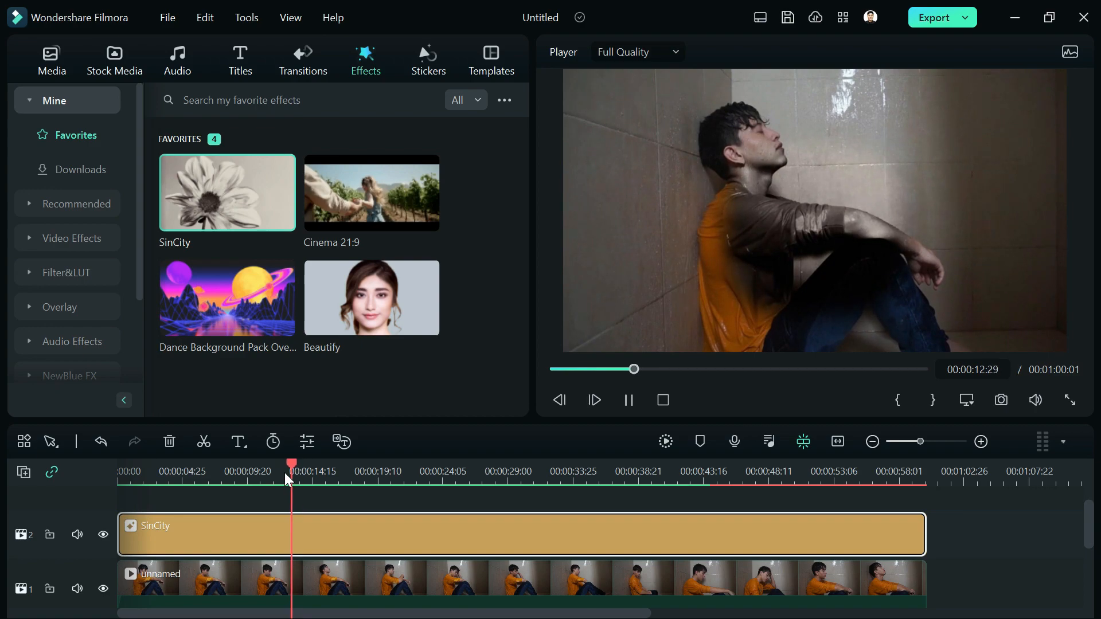
pyautogui.click(328, 473)
pyautogui.click(353, 473)
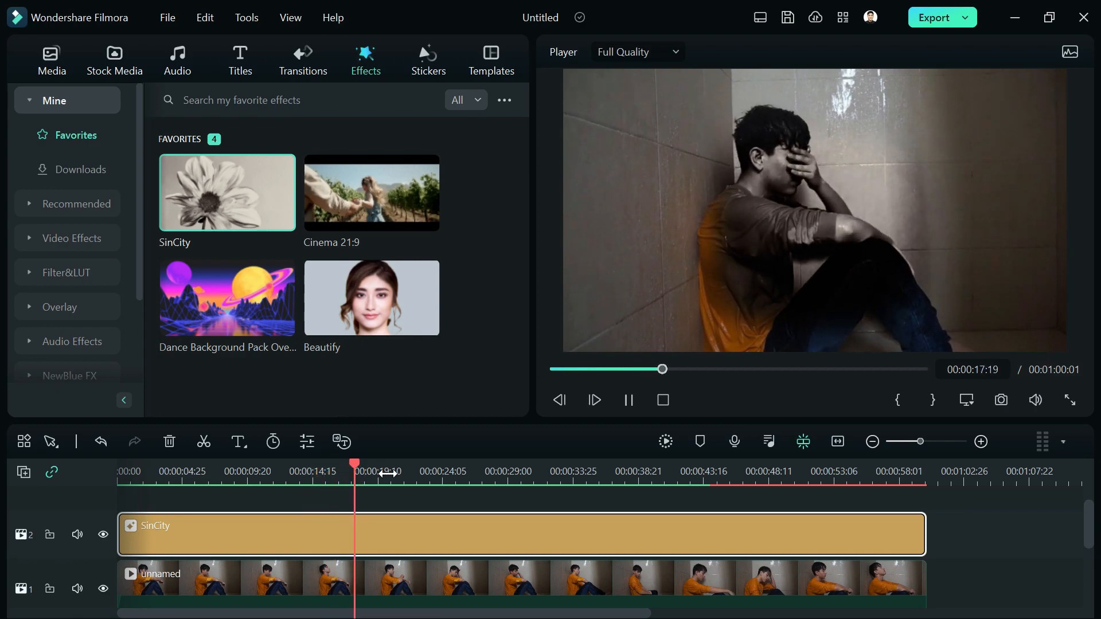
pyautogui.click(390, 473)
pyautogui.click(420, 471)
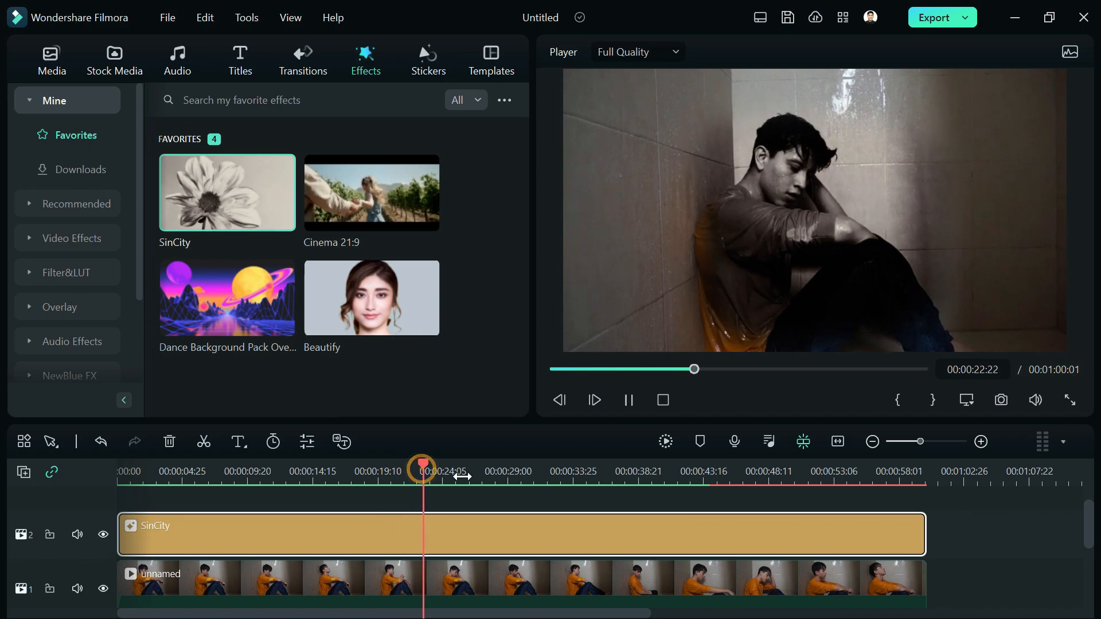
pyautogui.click(486, 476)
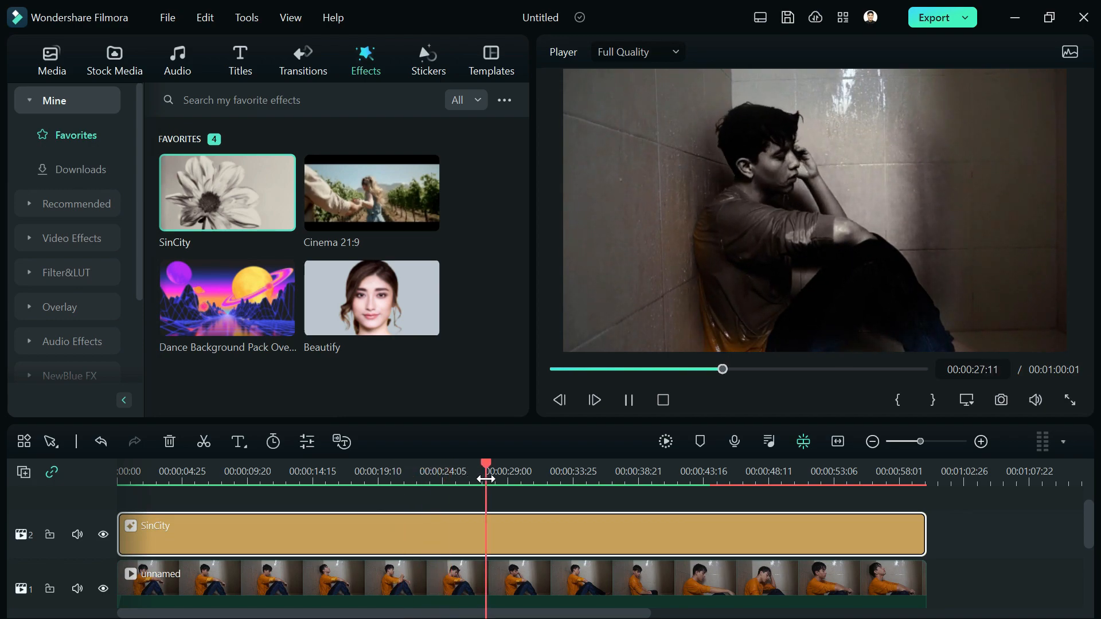
pyautogui.click(516, 479)
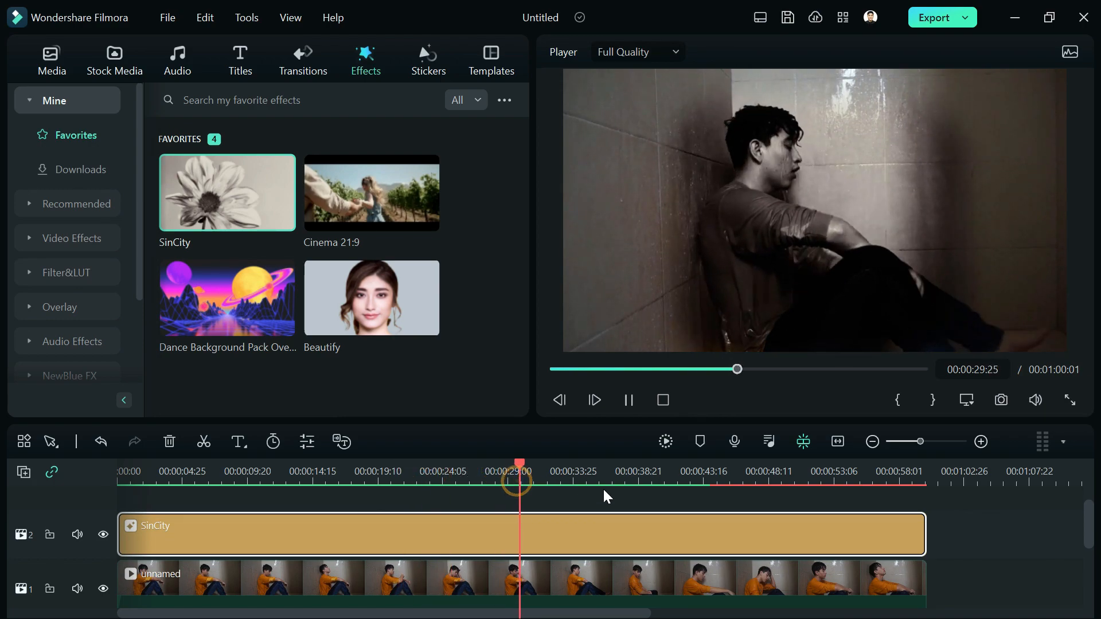
pyautogui.click(589, 473)
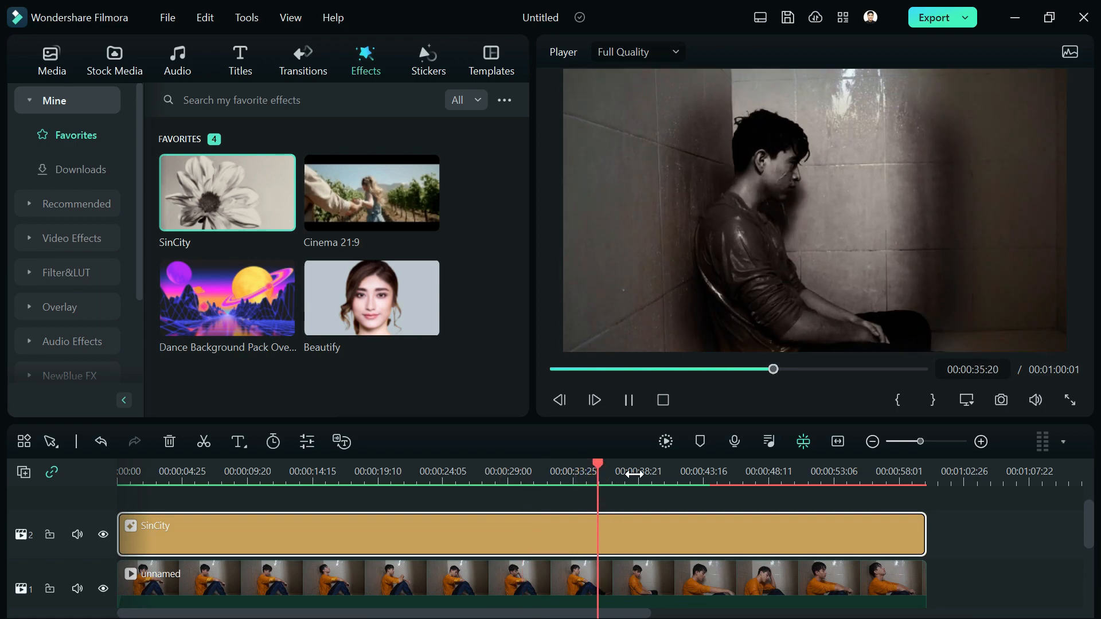
pyautogui.click(568, 490)
pyautogui.click(558, 476)
pyautogui.click(610, 471)
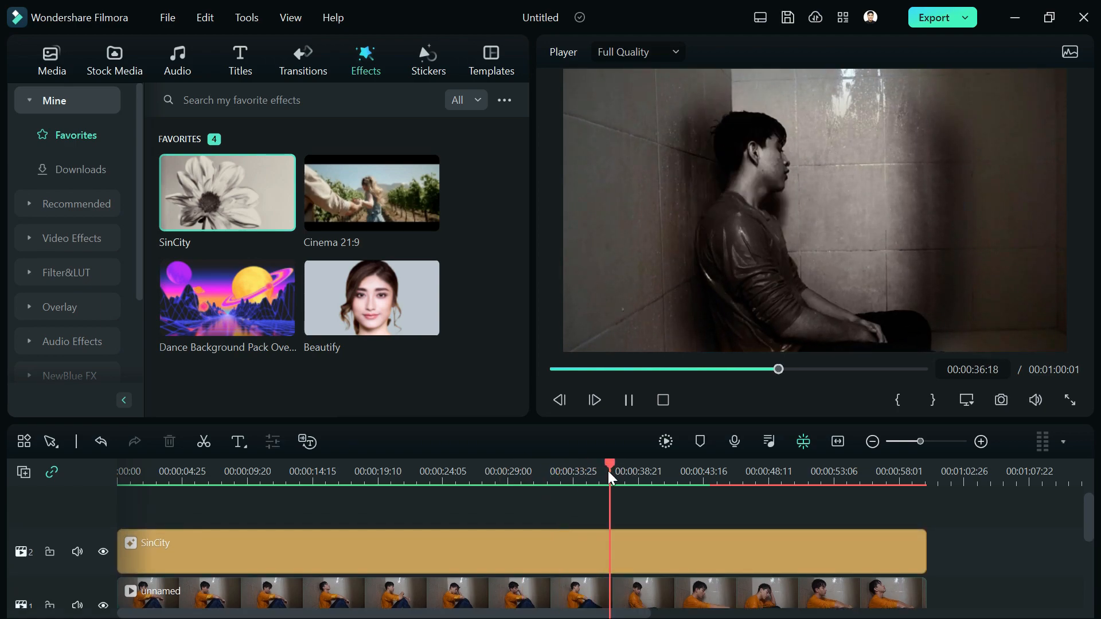
pyautogui.click(511, 474)
pyautogui.click(462, 474)
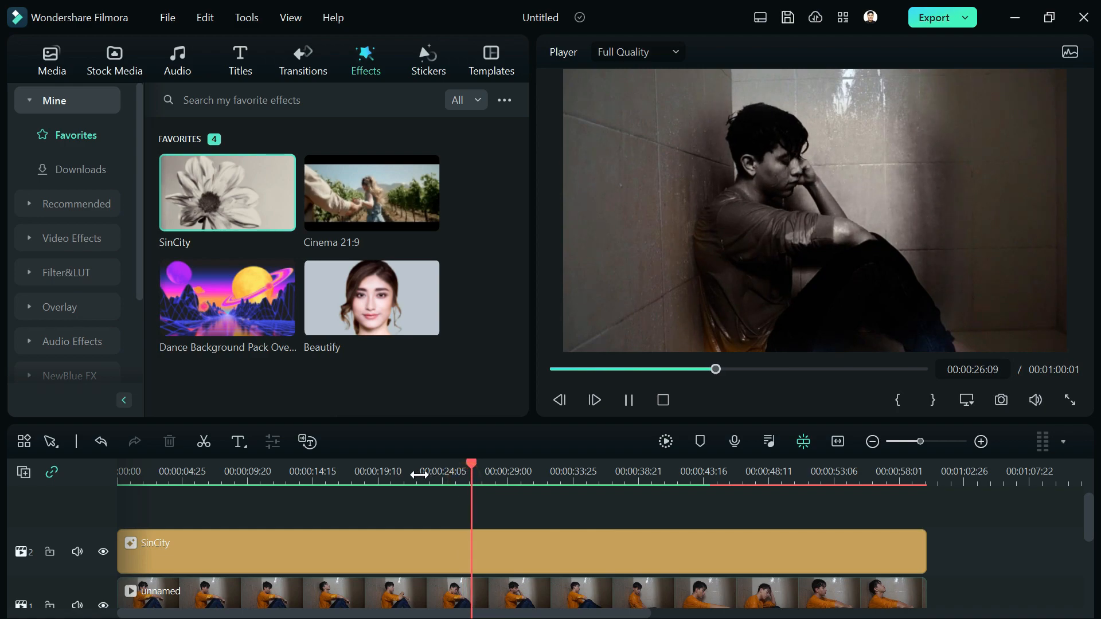
pyautogui.click(420, 475)
pyautogui.click(376, 474)
pyautogui.click(336, 474)
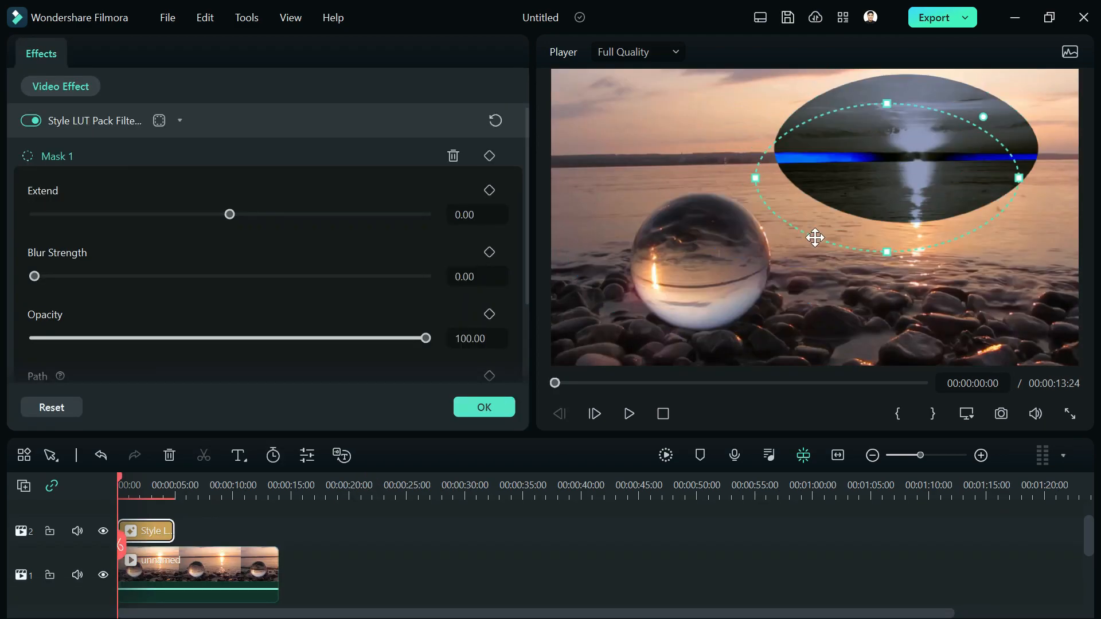
# - Move the Style LUT Pack filter's circle mask onto the glass ball, set Extend to -7.47, and reshape its path to the ball's outline
pyautogui.moveTo(814, 236); pyautogui.dragTo(617, 297)
pyautogui.moveTo(228, 214); pyautogui.dragTo(224, 214)
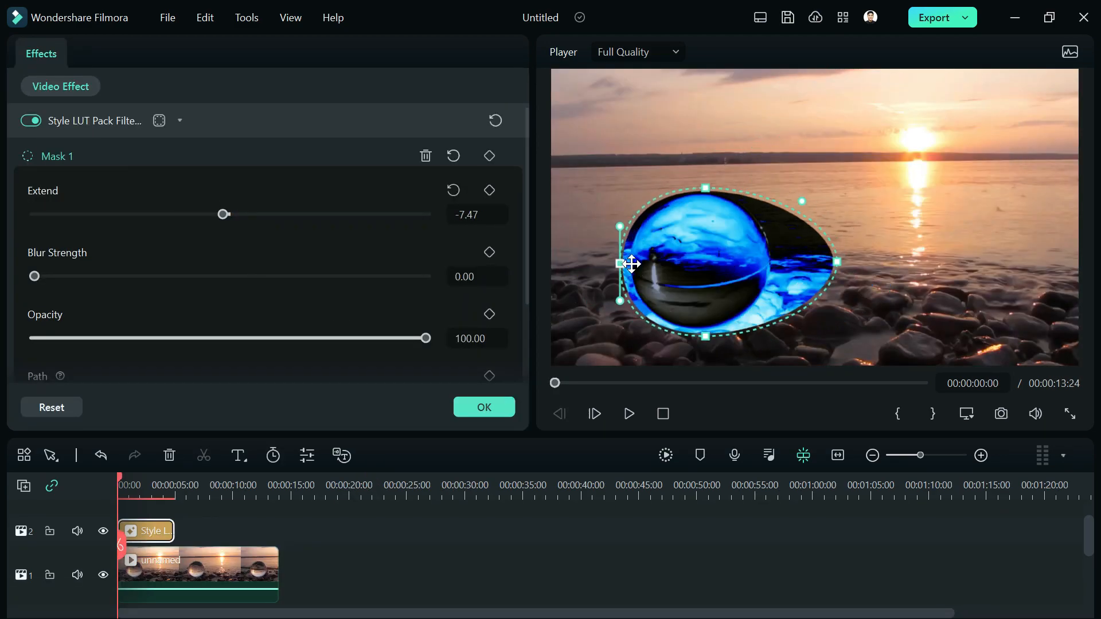
pyautogui.moveTo(837, 263); pyautogui.dragTo(782, 261)
pyautogui.click(765, 212)
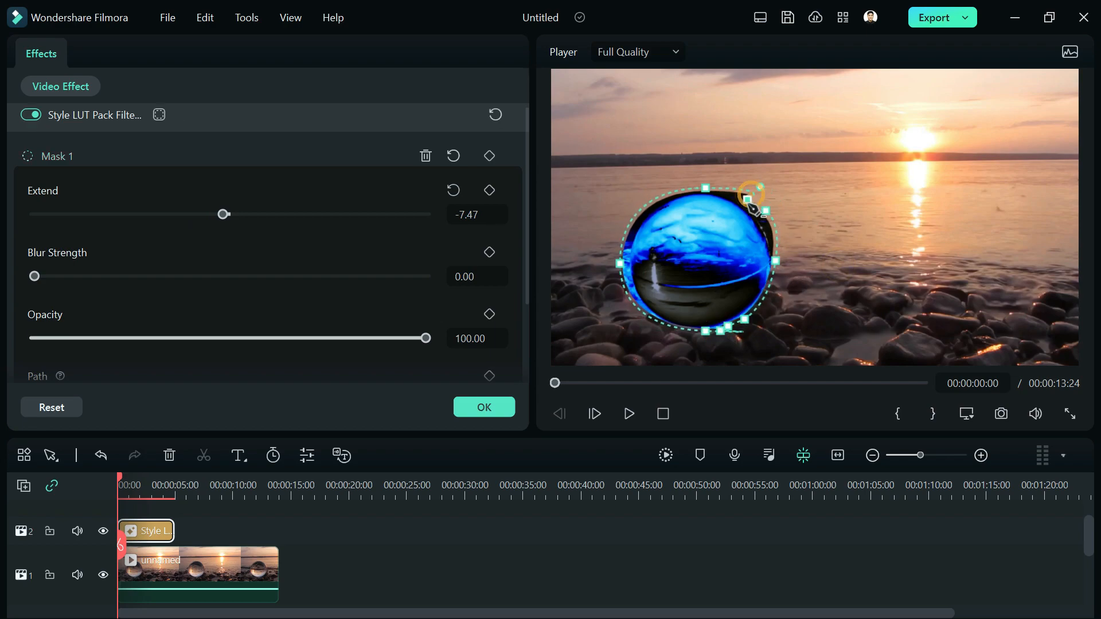
# - Raise the glass ball mask's Blur Strength strongly and render a preview of the timeline
pyautogui.moveTo(34, 276); pyautogui.dragTo(339, 277)
pyautogui.click(665, 455)
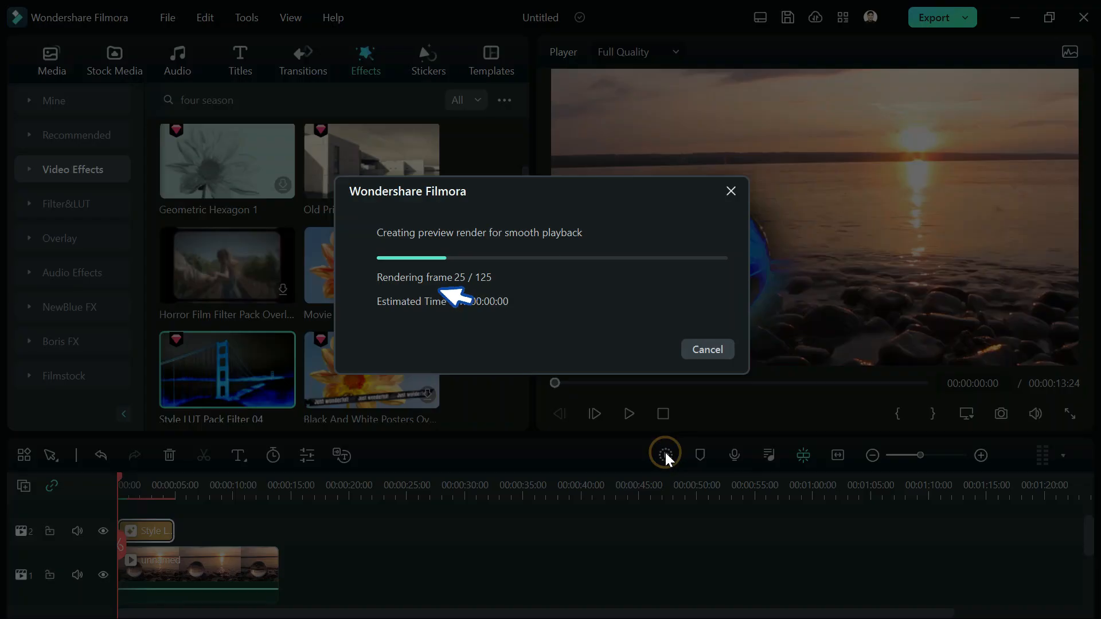